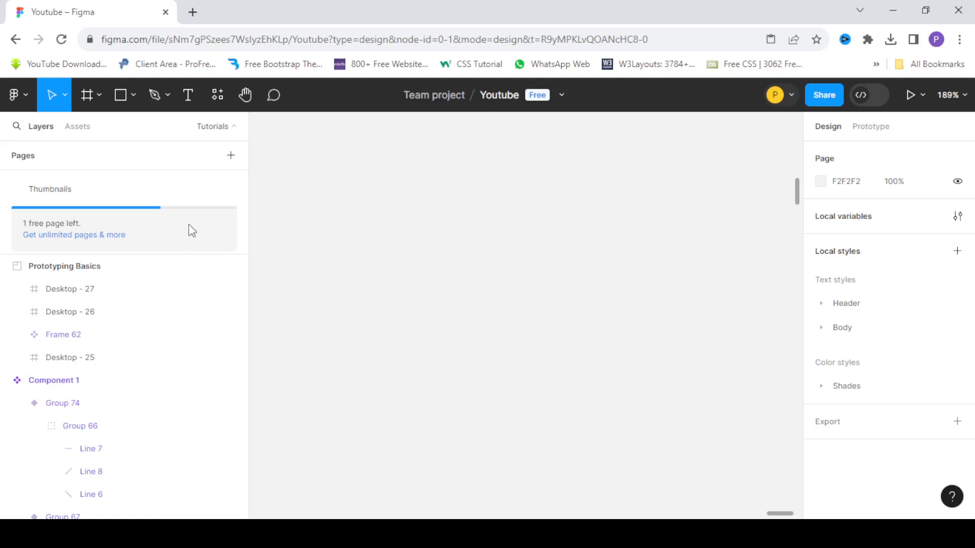
Draw a new frame on the empty canvas and set its size to 149 wide by 51 high.
{"action": "left_click", "coordinate": [86, 96]}
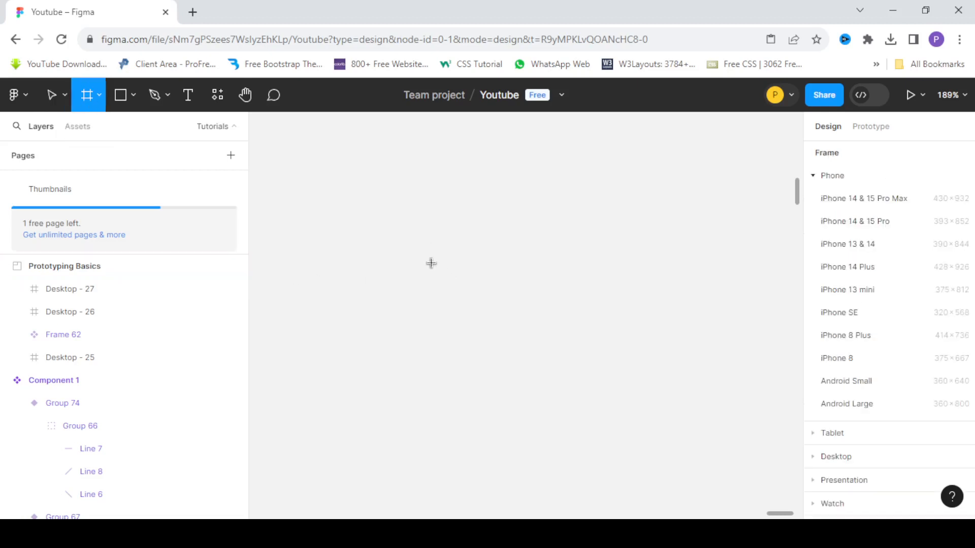
{"action": "left_click_drag", "start_coordinate": [431, 263], "coordinate": [562, 301]}
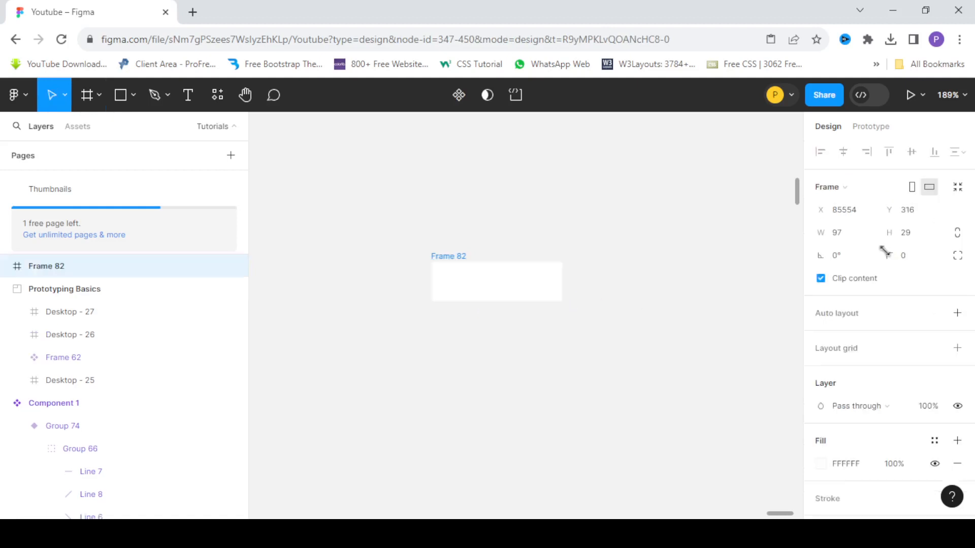
{"action": "left_click", "coordinate": [844, 241]}
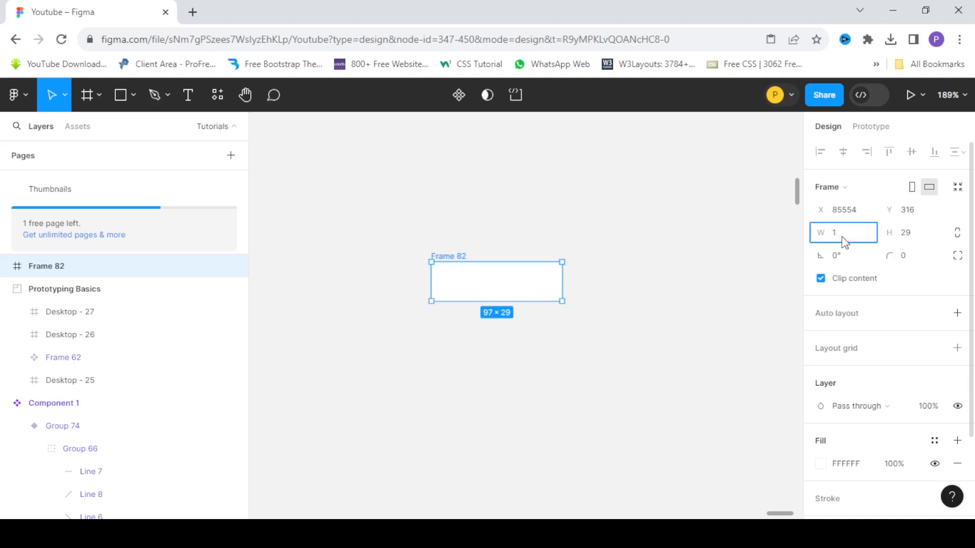
{"action": "key", "text": "Return"}
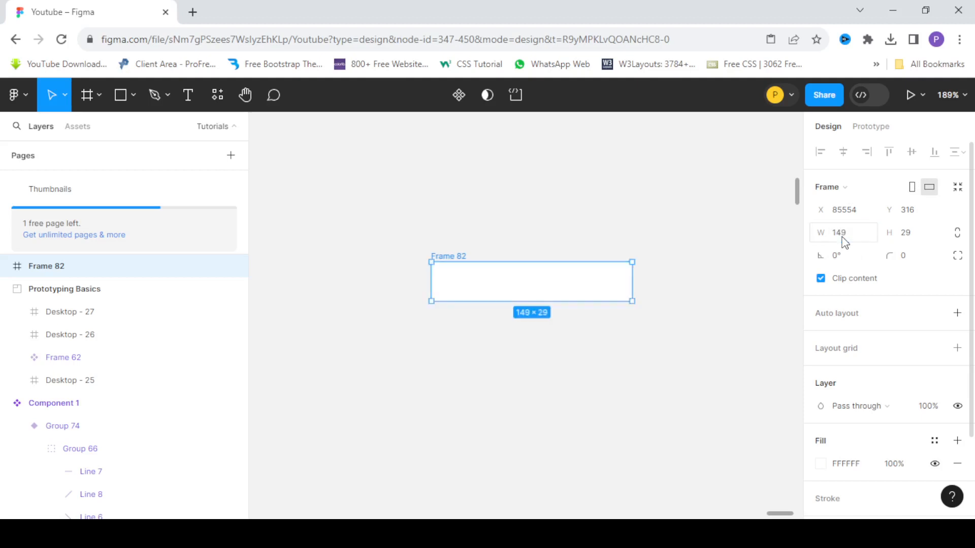
{"action": "left_click", "coordinate": [919, 241]}
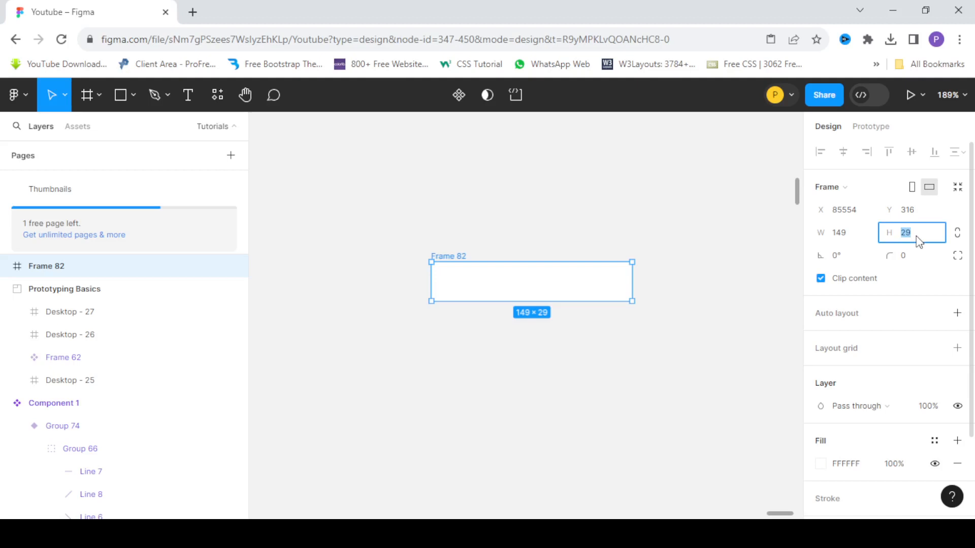
{"action": "key", "text": "Return"}
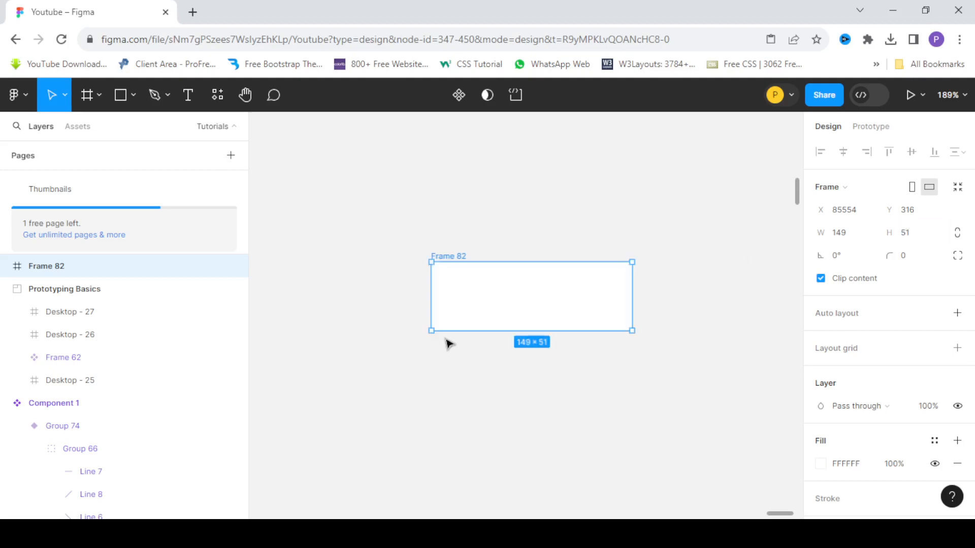
Add a stroke to the frame and set its thickness to 2.
{"action": "scroll", "coordinate": [509, 291], "scroll_direction": "up", "scroll_amount": 1}
{"action": "scroll", "coordinate": [446, 266], "scroll_direction": "down", "scroll_amount": 2}
{"action": "scroll", "coordinate": [489, 281], "scroll_direction": "up", "scroll_amount": 2}
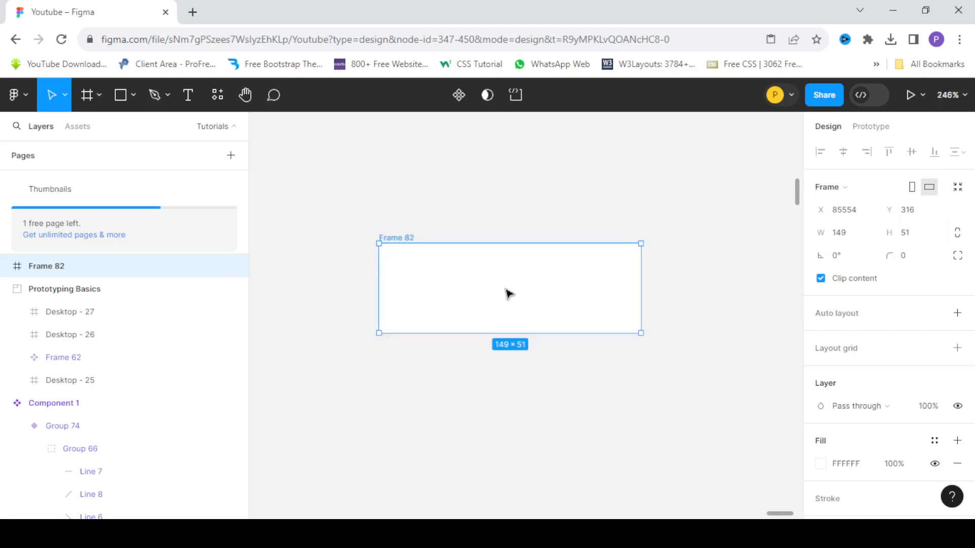
{"action": "scroll", "coordinate": [948, 401], "scroll_direction": "down", "scroll_amount": 3}
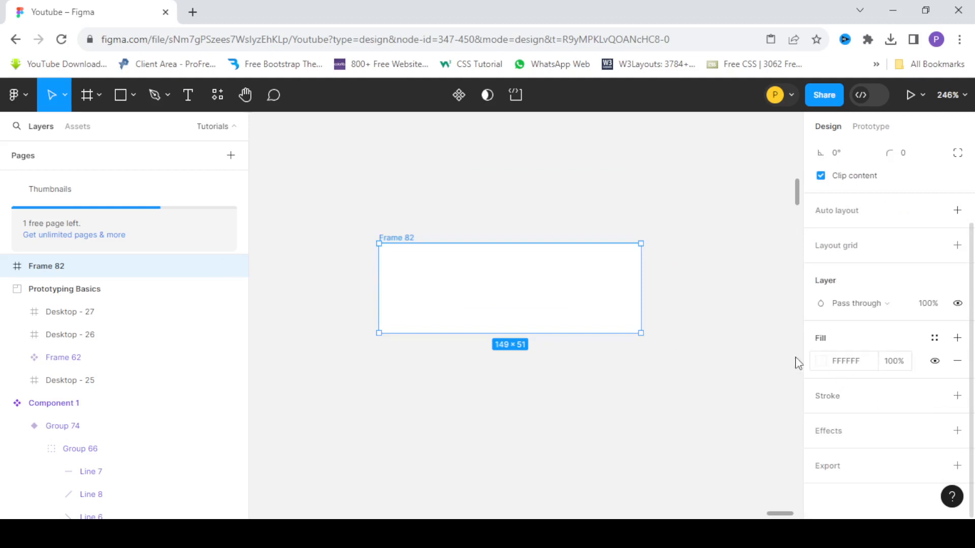
{"action": "scroll", "coordinate": [832, 218], "scroll_direction": "up", "scroll_amount": 3}
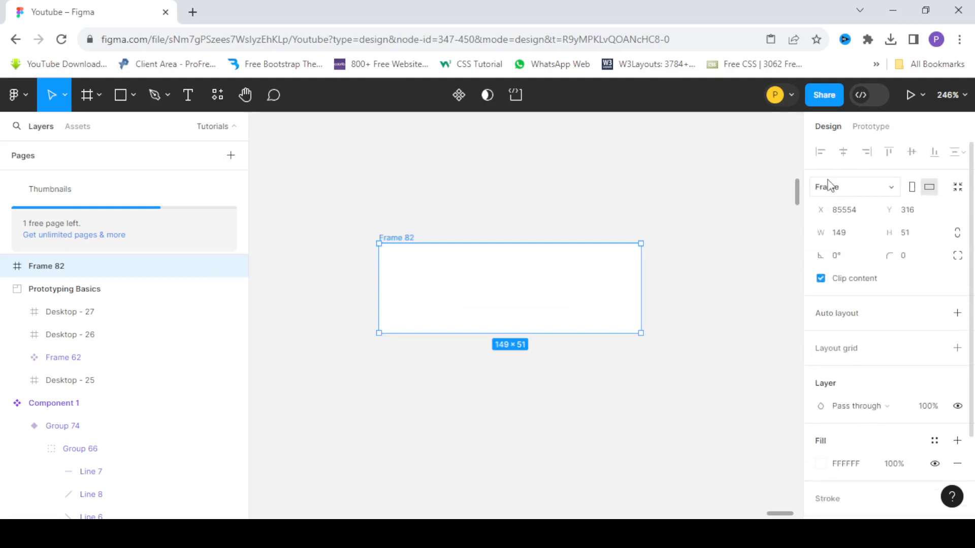
{"action": "scroll", "coordinate": [844, 320], "scroll_direction": "down", "scroll_amount": 2}
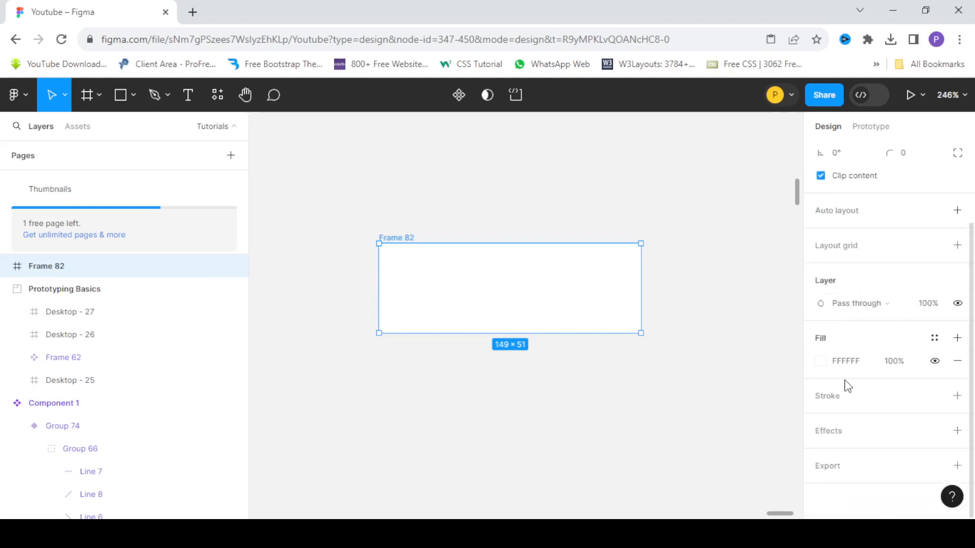
{"action": "left_click", "coordinate": [834, 401]}
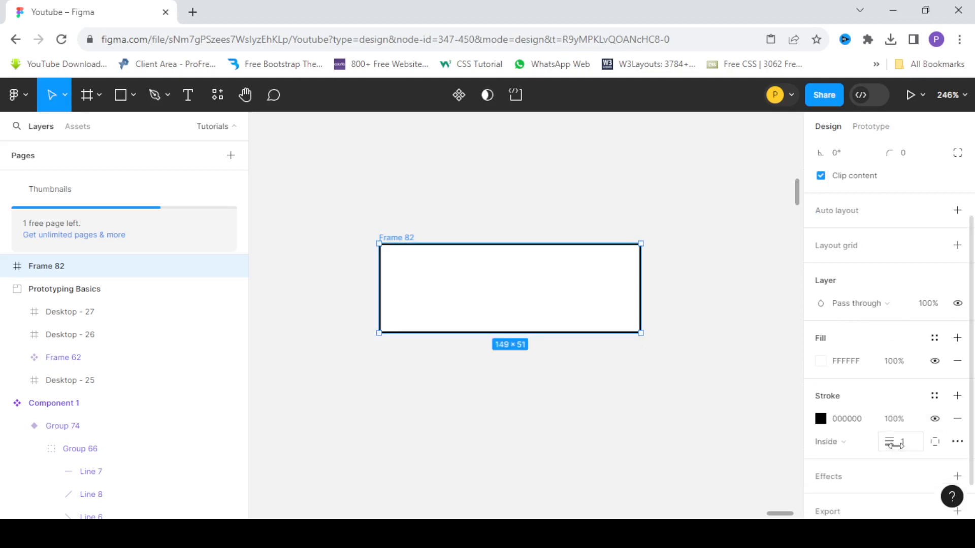
{"action": "left_click", "coordinate": [911, 449]}
{"action": "type", "text": "2"}
{"action": "key", "text": "Return"}
Round the frame into a pill shape with a corner radius of 31.
{"action": "scroll", "coordinate": [843, 272], "scroll_direction": "up", "scroll_amount": 2}
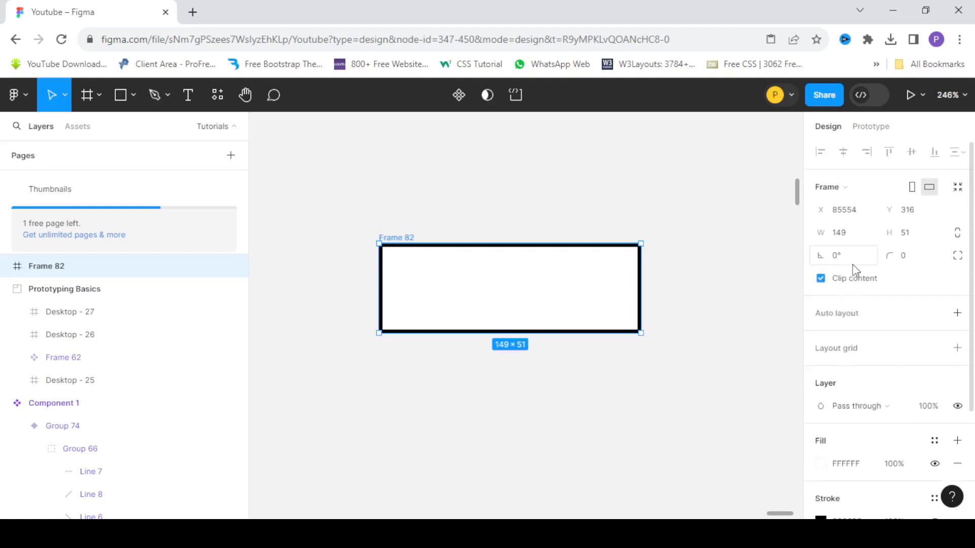
{"action": "scroll", "coordinate": [858, 378], "scroll_direction": "down", "scroll_amount": 3}
{"action": "scroll", "coordinate": [877, 298], "scroll_direction": "up", "scroll_amount": 3}
{"action": "left_click_drag", "start_coordinate": [904, 254], "coordinate": [364, 293]}
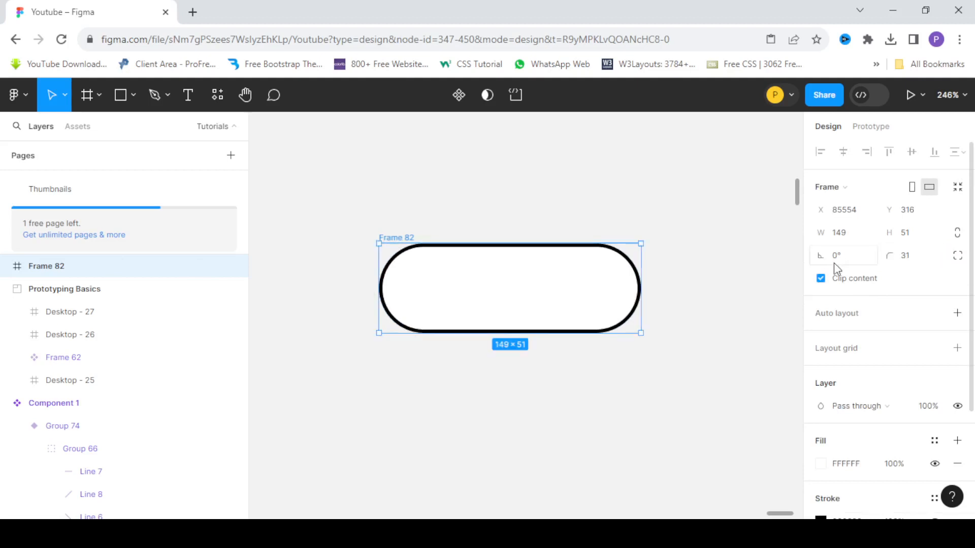
Change the frame's stroke colour to dark grey 2D2D2D.
{"action": "scroll", "coordinate": [875, 410], "scroll_direction": "down", "scroll_amount": 3}
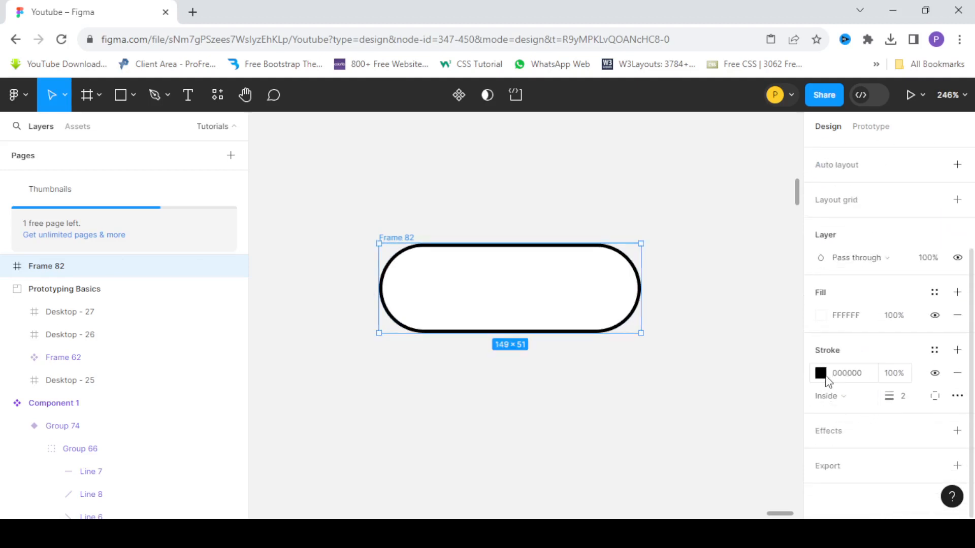
{"action": "left_click", "coordinate": [820, 374]}
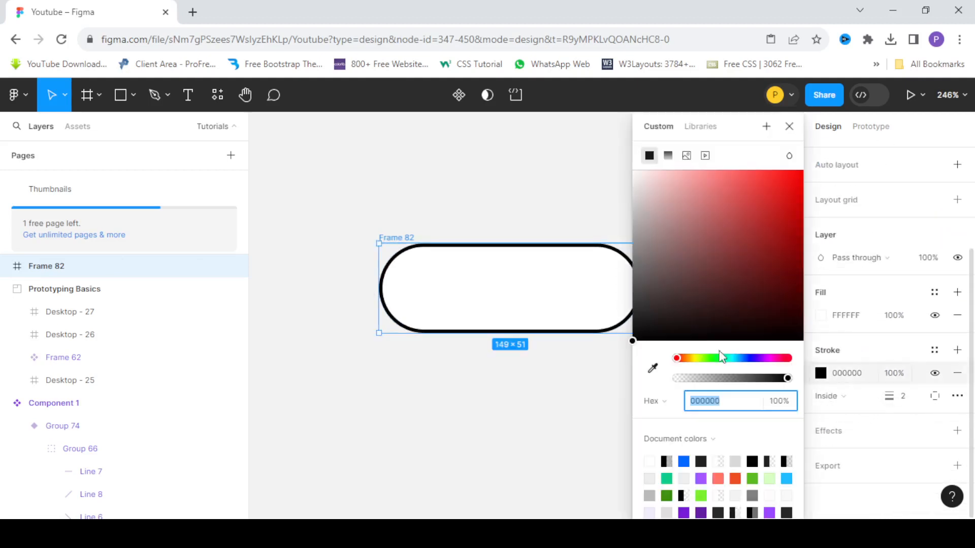
{"action": "mouse_move", "coordinate": [697, 331]}
{"action": "left_mouse_down"}
{"action": "mouse_move", "coordinate": [609, 323]}
{"action": "mouse_move", "coordinate": [609, 312]}
{"action": "left_mouse_up"}
{"action": "scroll", "coordinate": [427, 292], "scroll_direction": "down", "scroll_amount": 2}
{"action": "left_click", "coordinate": [508, 363]}
{"action": "scroll", "coordinate": [441, 302], "scroll_direction": "up", "scroll_amount": 2}
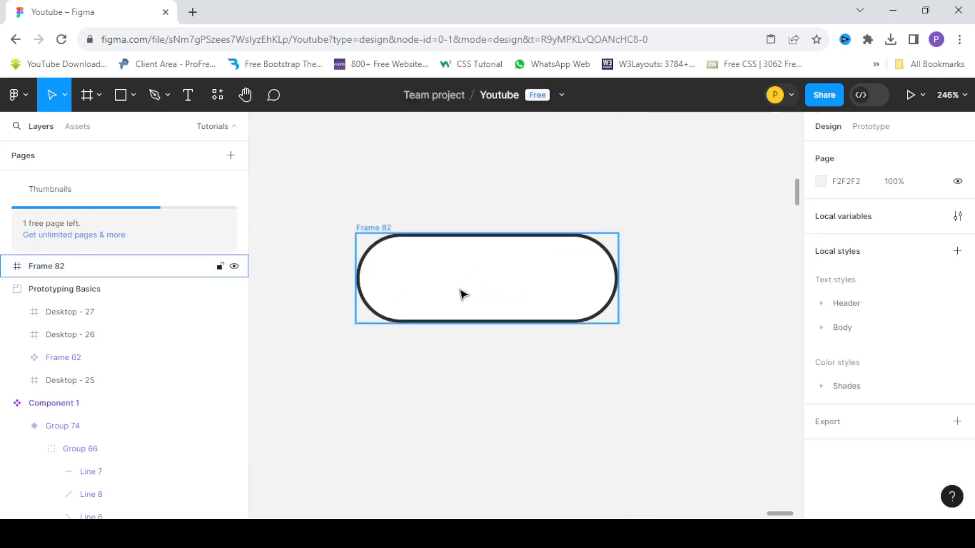
Add the text "Label" inside the pill-shaped frame.
{"action": "left_click", "coordinate": [457, 289]}
{"action": "scroll", "coordinate": [446, 275], "scroll_direction": "down", "scroll_amount": 3}
{"action": "scroll", "coordinate": [442, 274], "scroll_direction": "up", "scroll_amount": 2}
{"action": "left_click", "coordinate": [188, 95]}
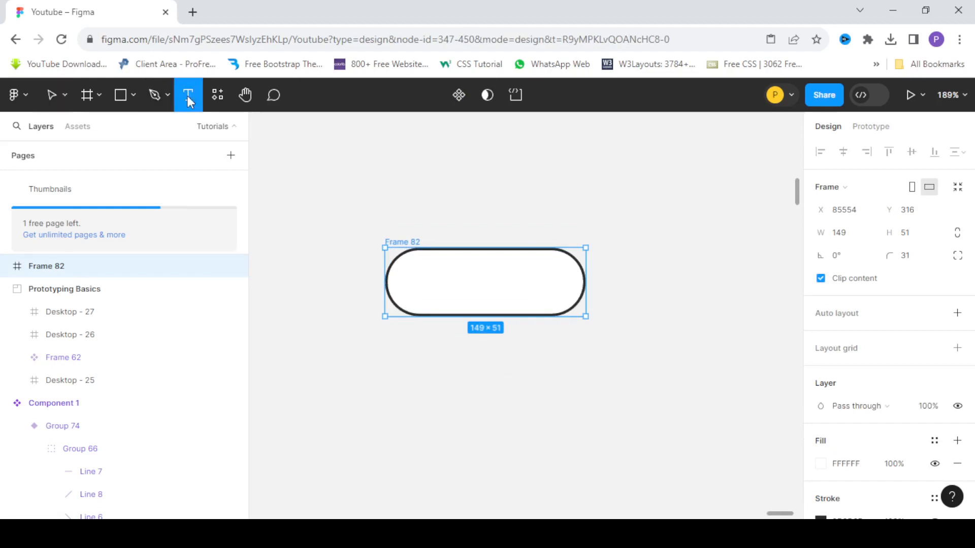
{"action": "scroll", "coordinate": [373, 258], "scroll_direction": "up", "scroll_amount": 1}
{"action": "left_click", "coordinate": [450, 287]}
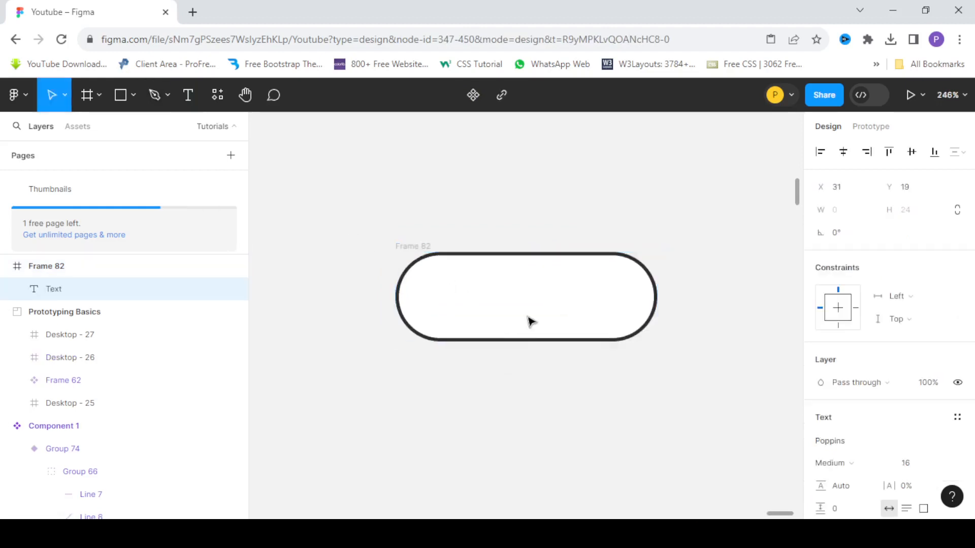
{"action": "type", "text": "Label"}
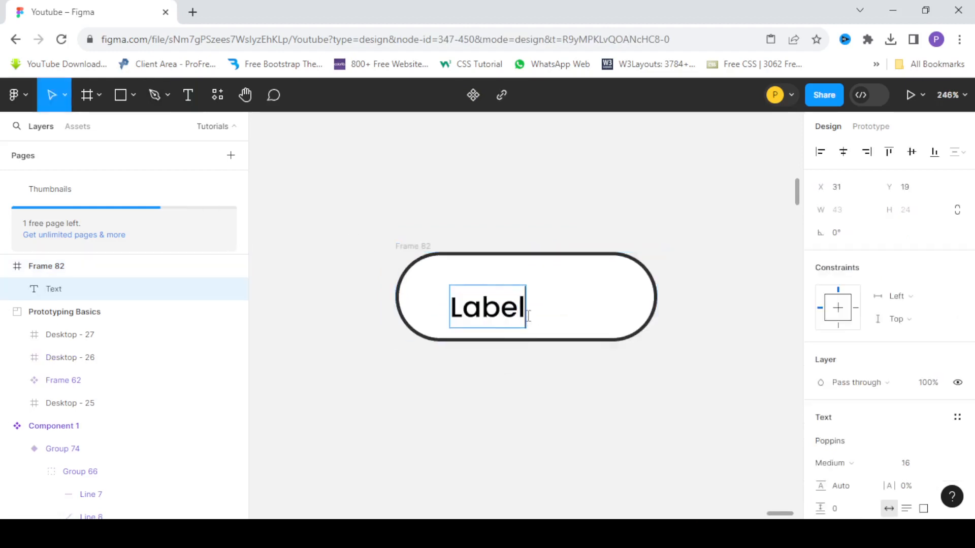
{"action": "key", "text": "Escape"}
Match the "Label" text's fill to the frame's stroke colour, 2D2D2D, by sampling it from the outline.
{"action": "scroll", "coordinate": [515, 280], "scroll_direction": "up", "scroll_amount": 4}
{"action": "scroll", "coordinate": [622, 313], "scroll_direction": "down", "scroll_amount": 2}
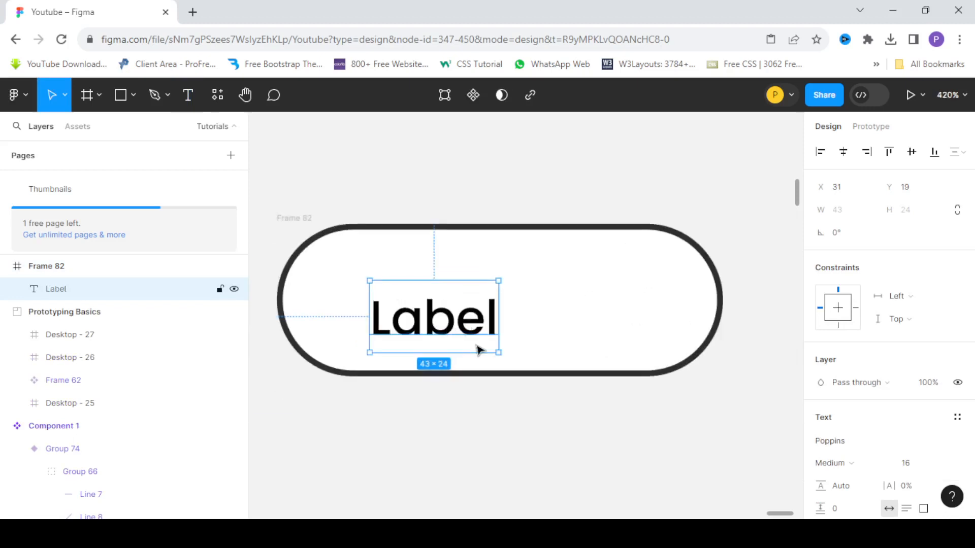
{"action": "scroll", "coordinate": [876, 424], "scroll_direction": "down", "scroll_amount": 4}
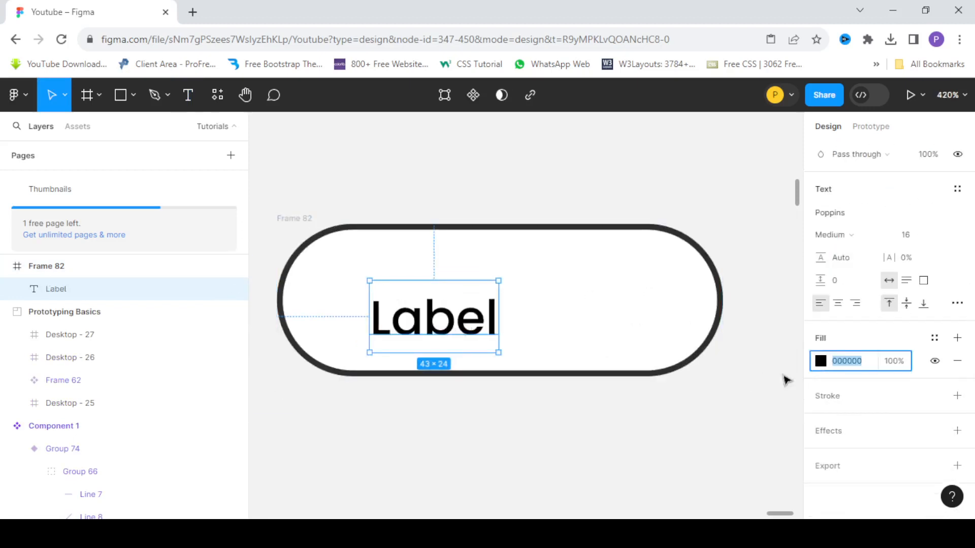
{"action": "left_click", "coordinate": [821, 361]}
{"action": "left_click", "coordinate": [653, 368]}
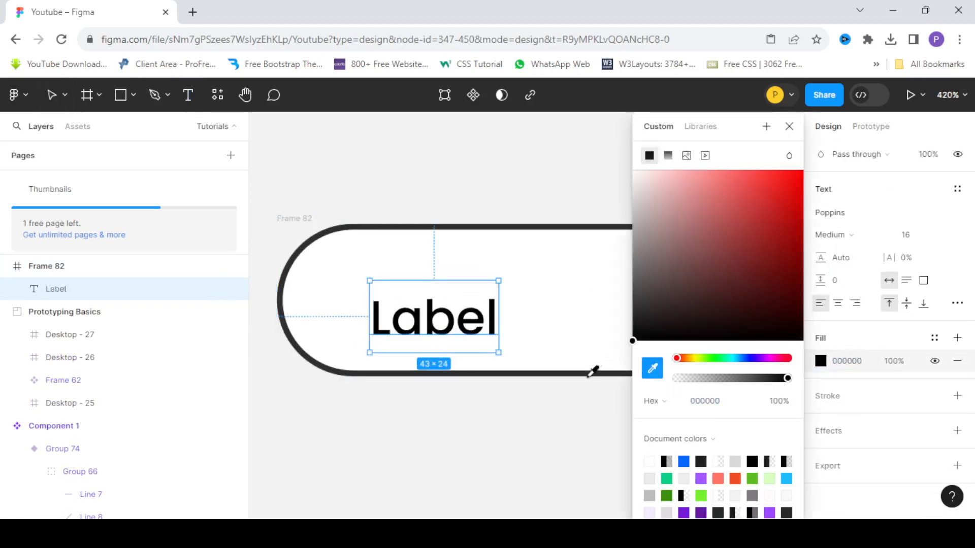
{"action": "left_click", "coordinate": [597, 369]}
{"action": "scroll", "coordinate": [411, 319], "scroll_direction": "down", "scroll_amount": 5}
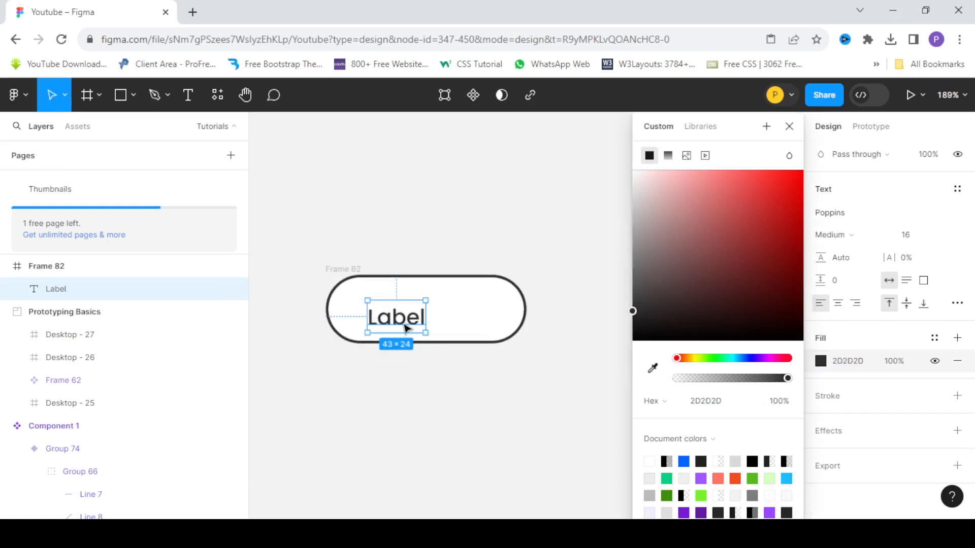
Centre the "Label" text horizontally and vertically within the pill-shaped frame, then deselect it.
{"action": "scroll", "coordinate": [490, 307], "scroll_direction": "down", "scroll_amount": 3}
{"action": "scroll", "coordinate": [490, 307], "scroll_direction": "up", "scroll_amount": 2}
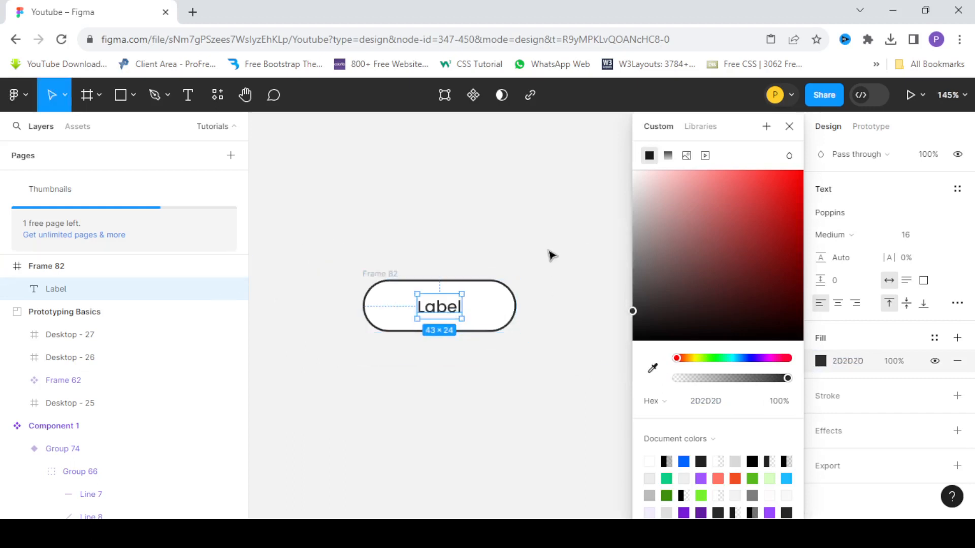
{"action": "left_click", "coordinate": [551, 255]}
{"action": "scroll", "coordinate": [488, 274], "scroll_direction": "down", "scroll_amount": 2}
{"action": "scroll", "coordinate": [510, 273], "scroll_direction": "up", "scroll_amount": 2}
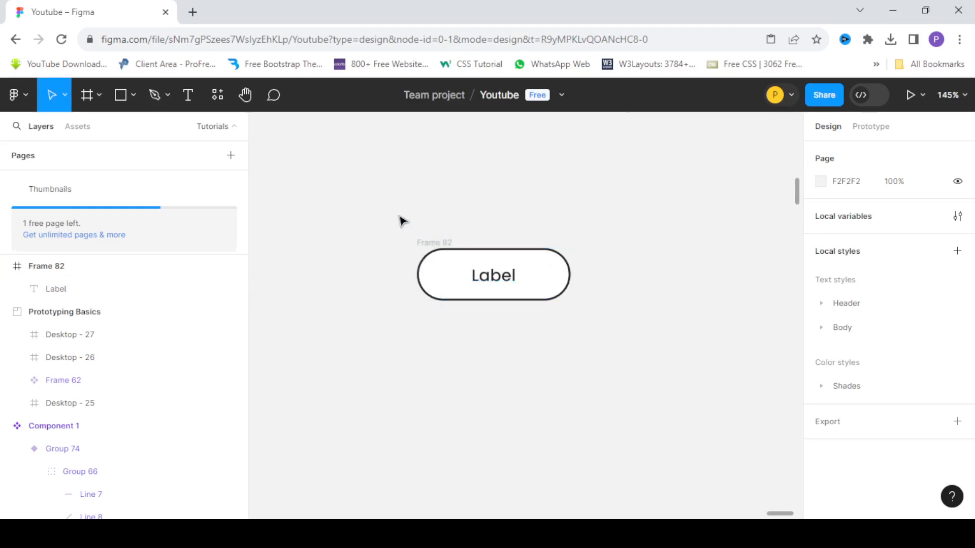
Turn the pill-shaped frame with its "Label" text into a component.
{"action": "left_click_drag", "start_coordinate": [394, 211], "coordinate": [645, 362]}
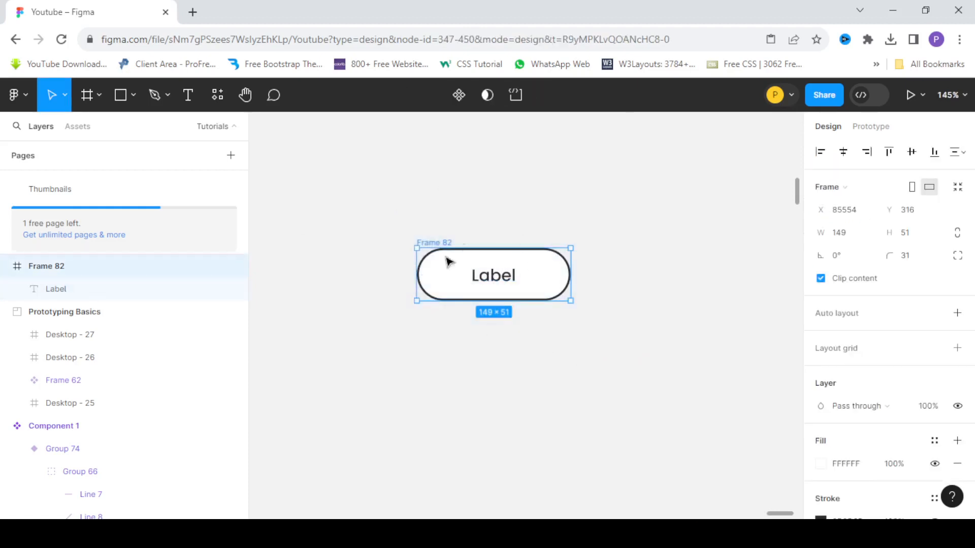
{"action": "left_click", "coordinate": [589, 318]}
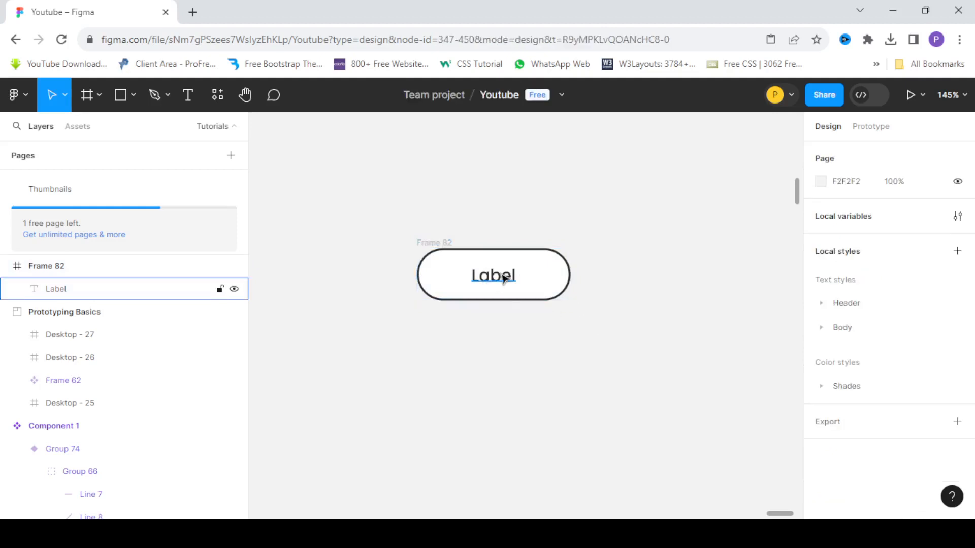
{"action": "left_click", "coordinate": [498, 279]}
{"action": "left_click", "coordinate": [609, 298]}
{"action": "left_click", "coordinate": [434, 247]}
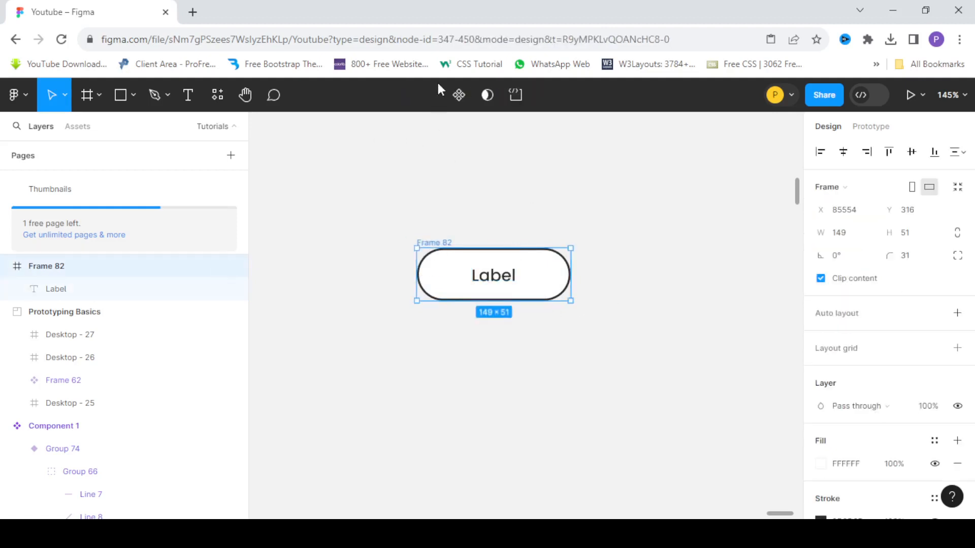
{"action": "left_click", "coordinate": [461, 94]}
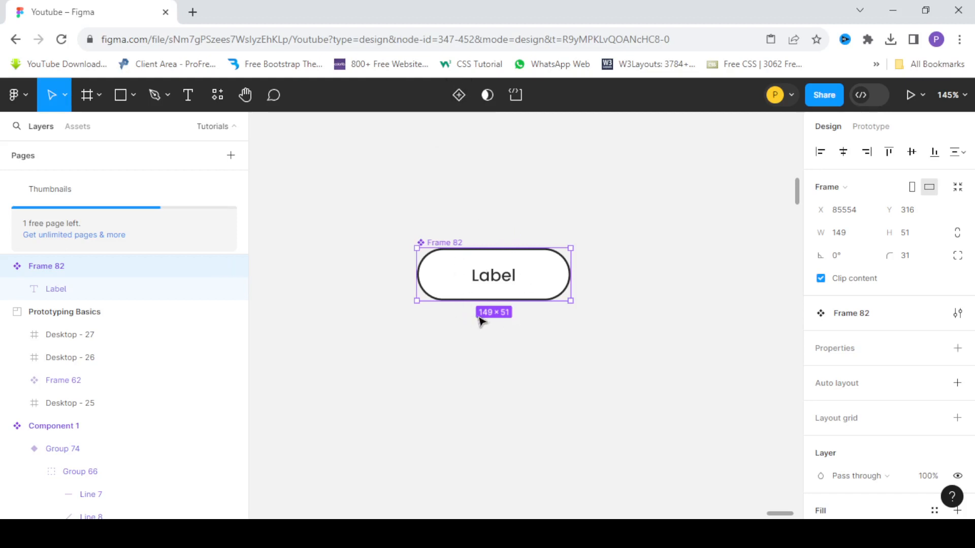
Add a second variant to the pill-shaped button component.
{"action": "scroll", "coordinate": [480, 320], "scroll_direction": "up", "scroll_amount": 3}
{"action": "scroll", "coordinate": [461, 137], "scroll_direction": "down", "scroll_amount": 6}
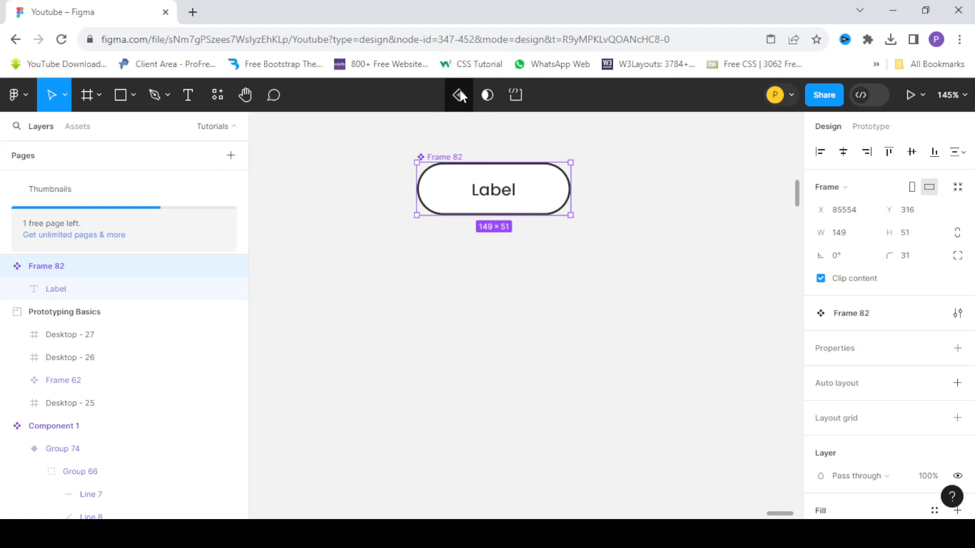
{"action": "left_click", "coordinate": [460, 95]}
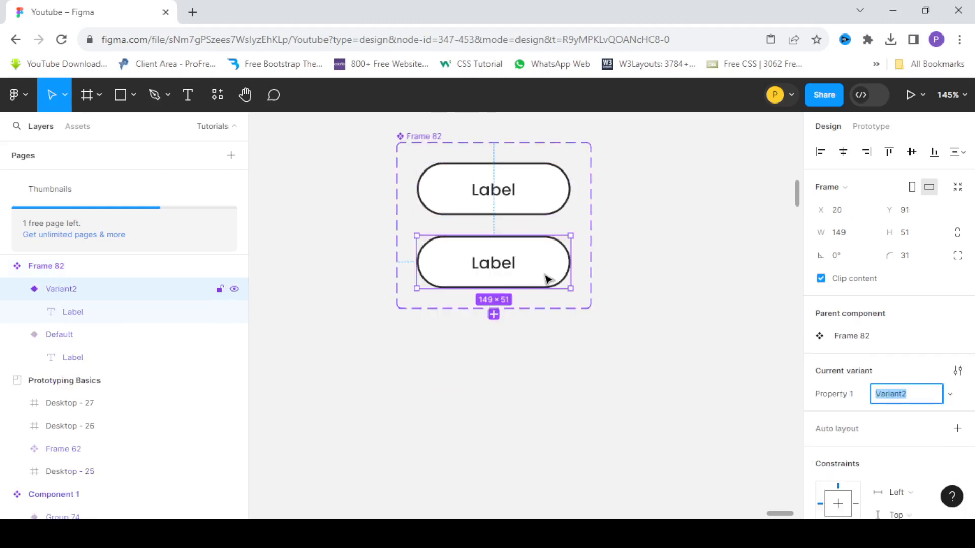
{"action": "scroll", "coordinate": [475, 231], "scroll_direction": "down", "scroll_amount": 3}
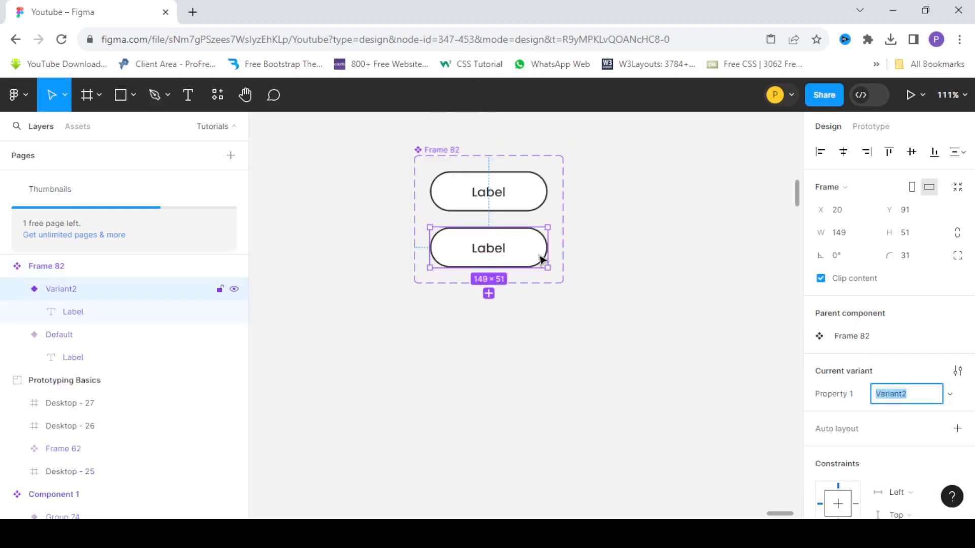
{"action": "scroll", "coordinate": [479, 241], "scroll_direction": "up", "scroll_amount": 3}
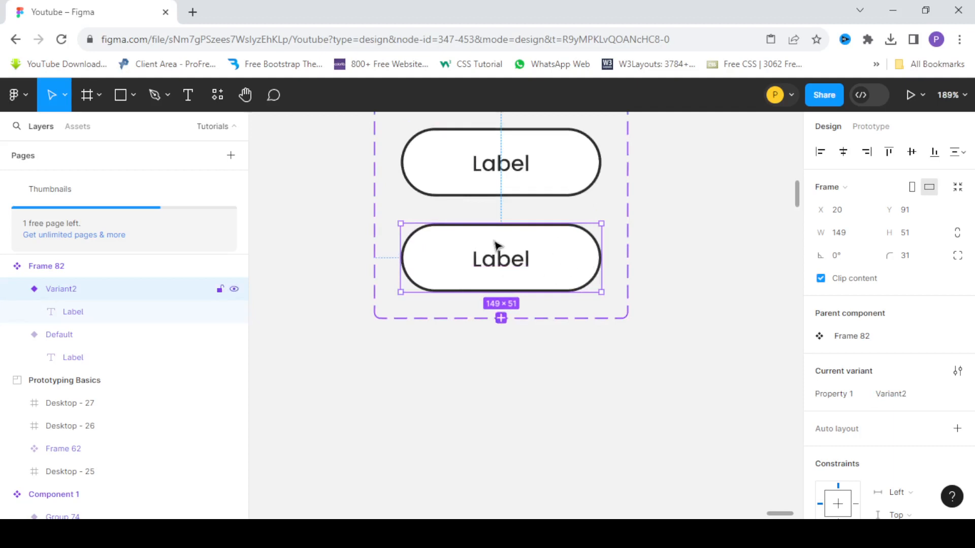
{"action": "scroll", "coordinate": [495, 248], "scroll_direction": "down", "scroll_amount": 4}
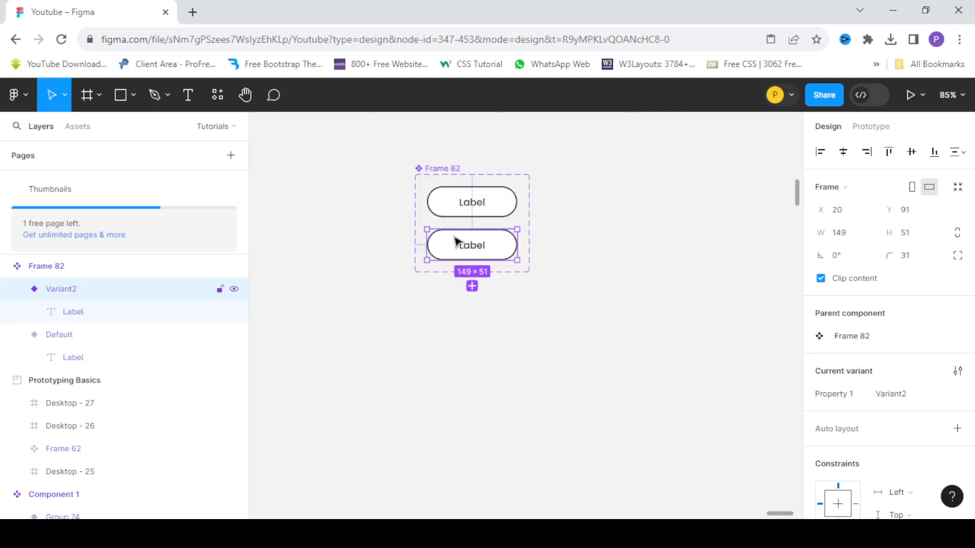
{"action": "scroll", "coordinate": [463, 243], "scroll_direction": "up", "scroll_amount": 4}
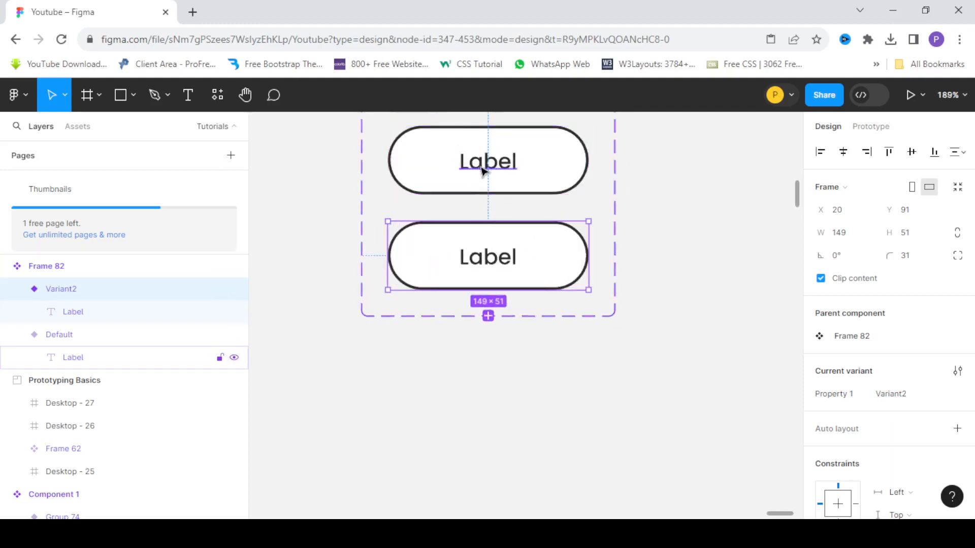
Match the second variant's fill to the dark outline colour, 2D2D2D, by sampling it from the upper button's stroke.
{"action": "scroll", "coordinate": [477, 167], "scroll_direction": "down", "scroll_amount": 2}
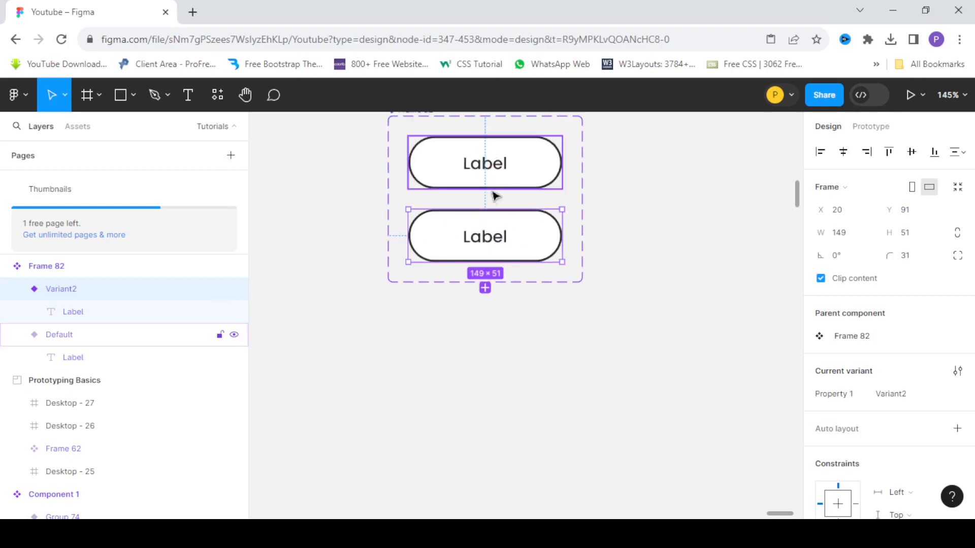
{"action": "scroll", "coordinate": [486, 205], "scroll_direction": "up", "scroll_amount": 3}
{"action": "scroll", "coordinate": [487, 206], "scroll_direction": "right", "scroll_amount": 1}
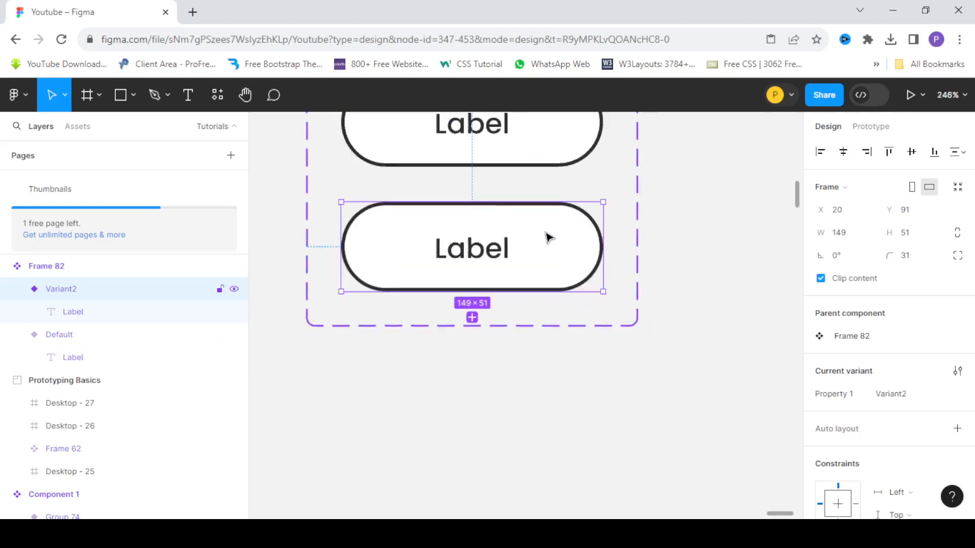
{"action": "scroll", "coordinate": [497, 226], "scroll_direction": "down", "scroll_amount": 2}
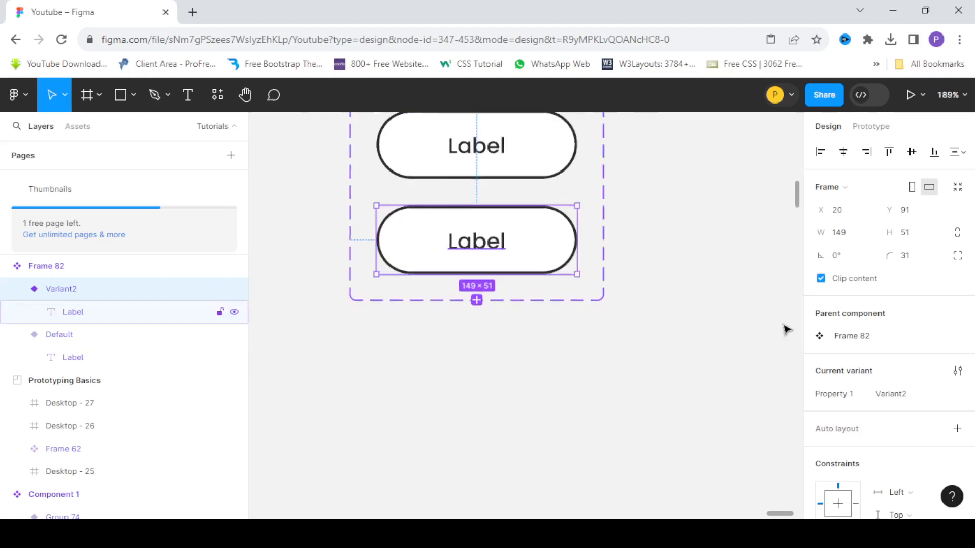
{"action": "scroll", "coordinate": [858, 407], "scroll_direction": "down", "scroll_amount": 5}
{"action": "left_click", "coordinate": [819, 315]}
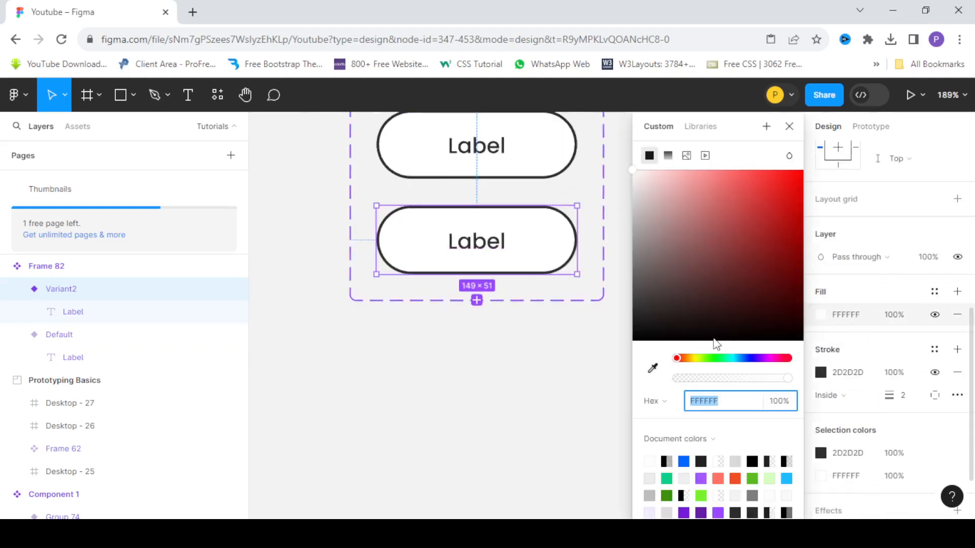
{"action": "left_click", "coordinate": [652, 368]}
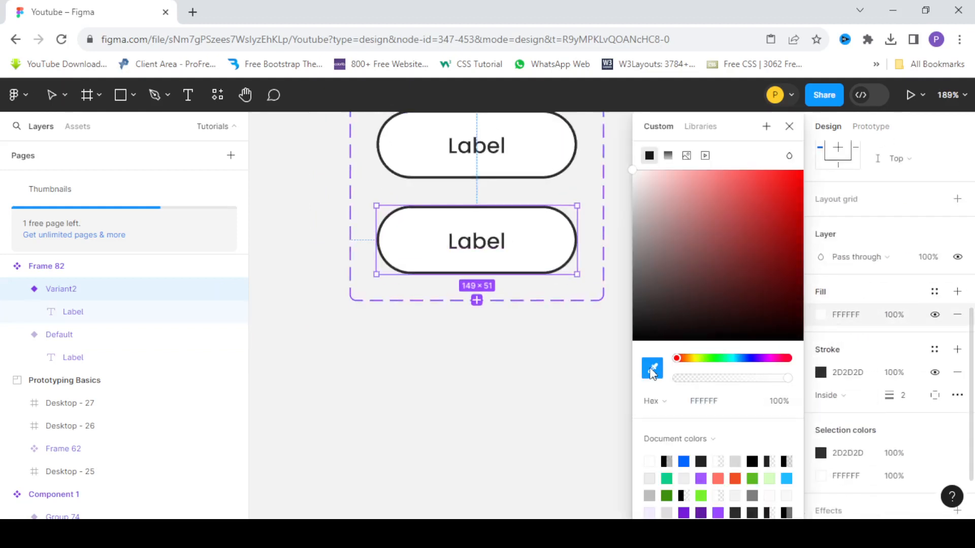
{"action": "scroll", "coordinate": [569, 165], "scroll_direction": "up", "scroll_amount": 2}
{"action": "left_click", "coordinate": [569, 161]}
{"action": "scroll", "coordinate": [475, 252], "scroll_direction": "down", "scroll_amount": 2}
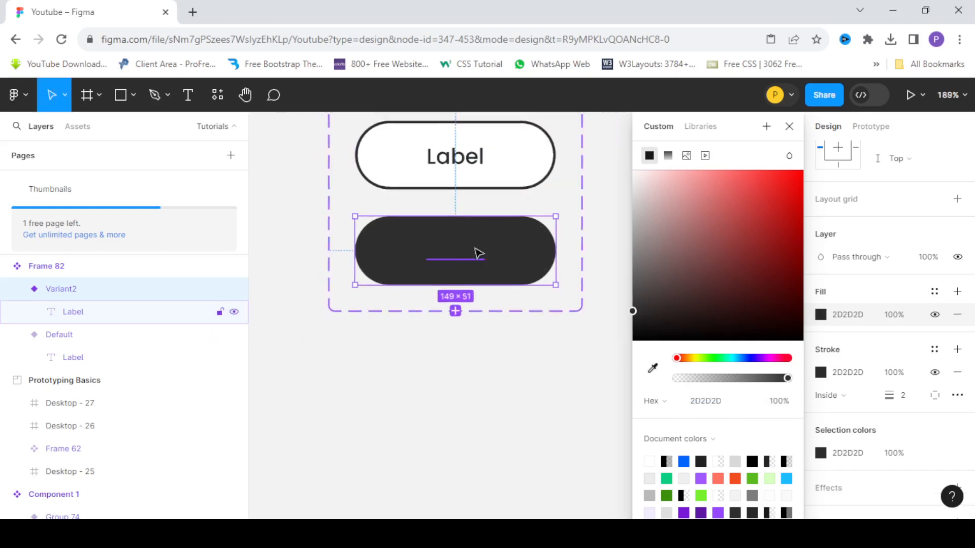
Recolour the dark variant's "Label" text with the white sampled from the upper button's fill, after first trying E0E0E0, and deselect it.
{"action": "double_click", "coordinate": [464, 259]}
{"action": "scroll", "coordinate": [826, 396], "scroll_direction": "down", "scroll_amount": 2}
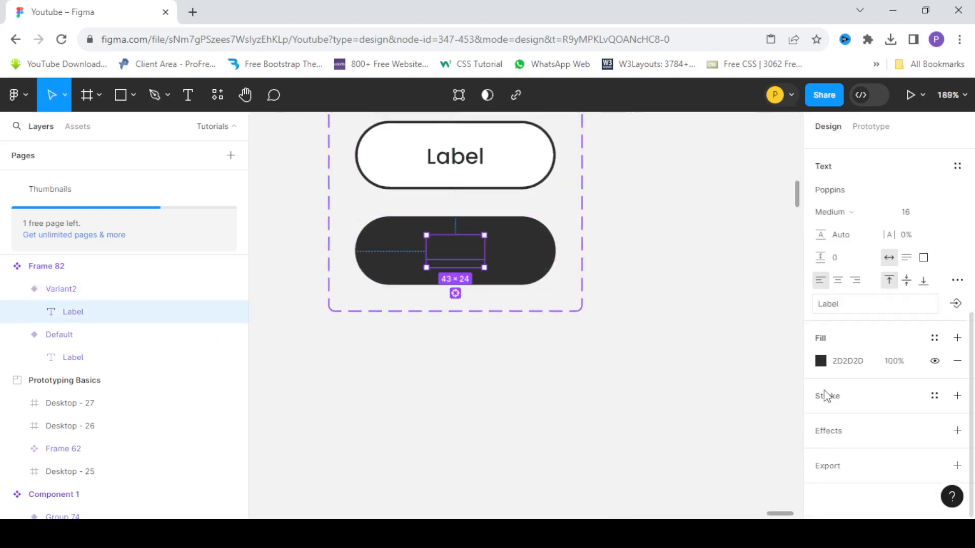
{"action": "left_click", "coordinate": [821, 361]}
{"action": "type", "text": "E0E0E0"}
{"action": "key", "text": "Return"}
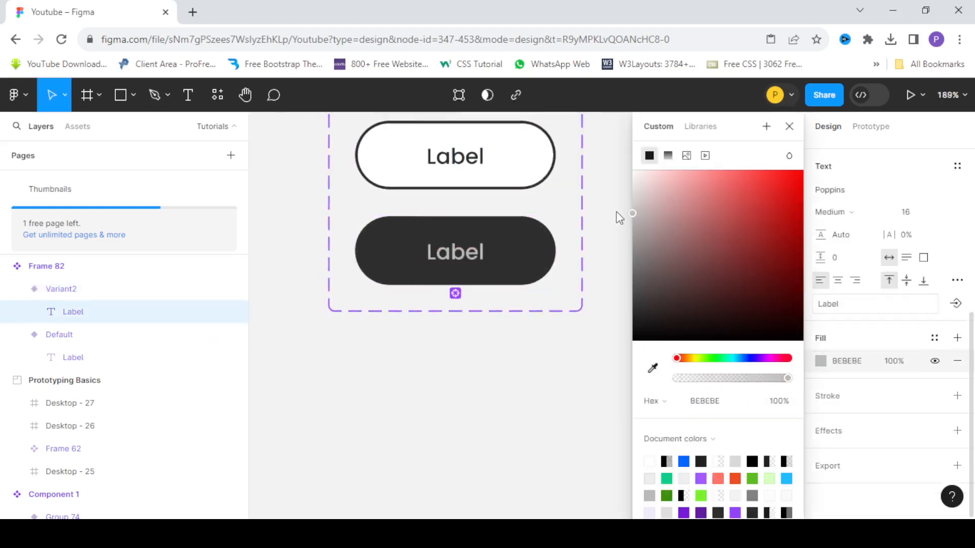
{"action": "left_click", "coordinate": [653, 369]}
{"action": "left_click", "coordinate": [531, 155]}
{"action": "left_click", "coordinate": [578, 375]}
{"action": "scroll", "coordinate": [486, 202], "scroll_direction": "down", "scroll_amount": 2}
{"action": "scroll", "coordinate": [487, 203], "scroll_direction": "down", "scroll_amount": 3}
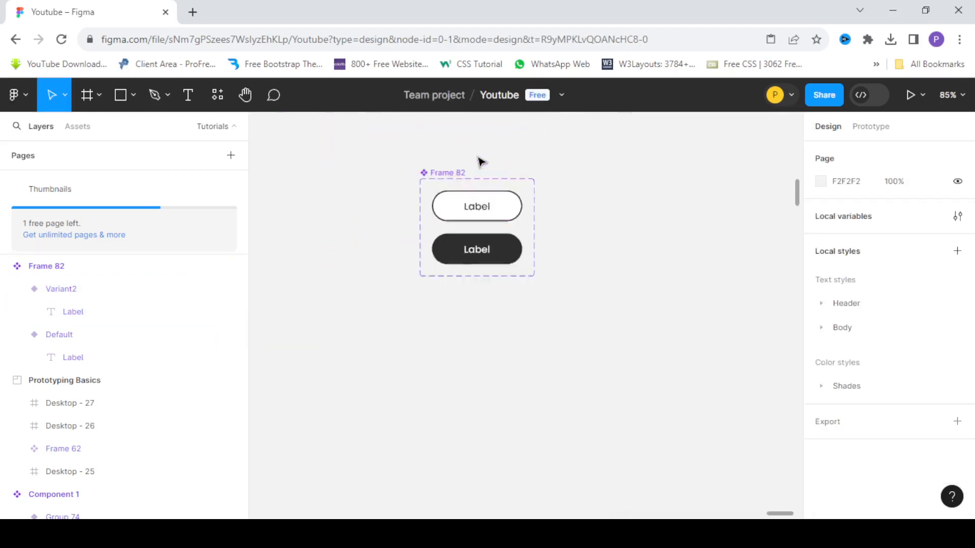
{"action": "scroll", "coordinate": [481, 161], "scroll_direction": "up", "scroll_amount": 1}
{"action": "scroll", "coordinate": [648, 294], "scroll_direction": "down", "scroll_amount": 4}
{"action": "scroll", "coordinate": [341, 262], "scroll_direction": "up", "scroll_amount": 2}
{"action": "scroll", "coordinate": [348, 223], "scroll_direction": "up", "scroll_amount": 2}
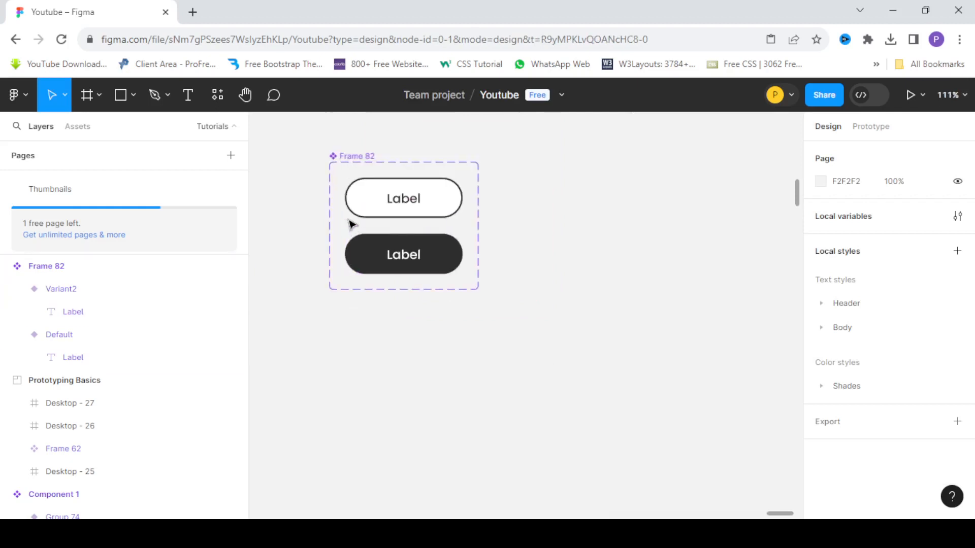
{"action": "left_click", "coordinate": [422, 220]}
{"action": "scroll", "coordinate": [500, 192], "scroll_direction": "down", "scroll_amount": 3}
{"action": "scroll", "coordinate": [421, 185], "scroll_direction": "up", "scroll_amount": 2}
{"action": "left_click", "coordinate": [546, 210]}
{"action": "scroll", "coordinate": [545, 209], "scroll_direction": "up", "scroll_amount": 2}
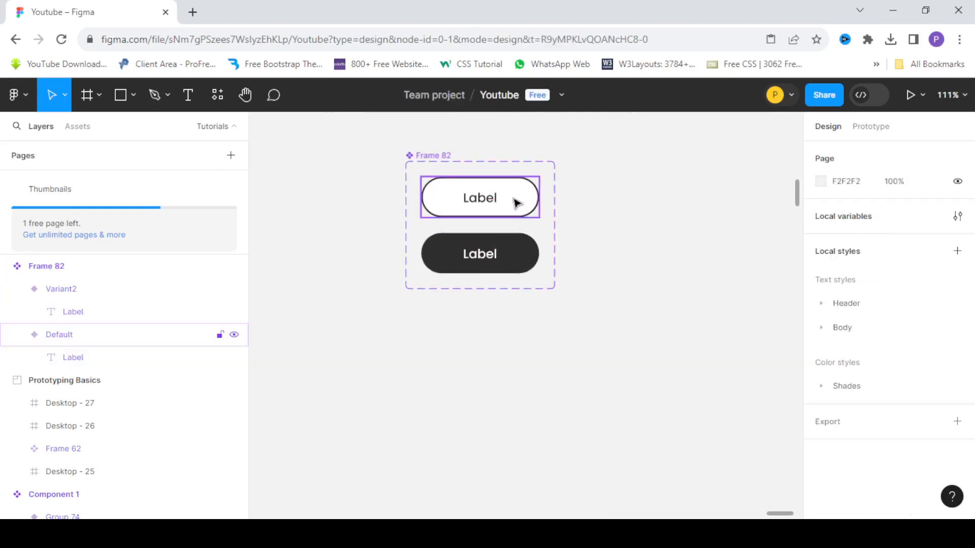
Add a prototype interaction from the default variant that changes it to Variant2 while hovering.
{"action": "left_click", "coordinate": [513, 201]}
{"action": "left_click", "coordinate": [868, 128]}
{"action": "scroll", "coordinate": [556, 252], "scroll_direction": "up", "scroll_amount": 2}
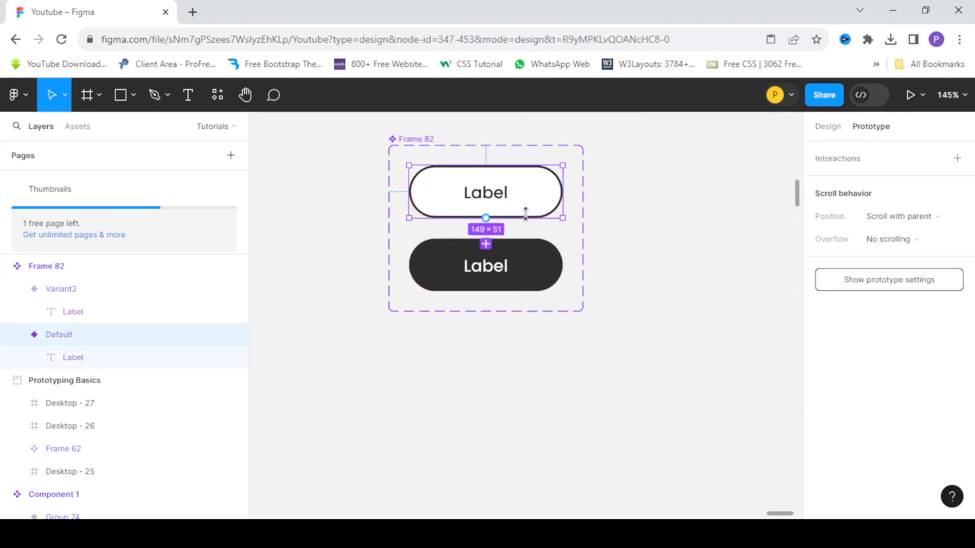
{"action": "left_click_drag", "start_coordinate": [518, 265], "coordinate": [519, 266]}
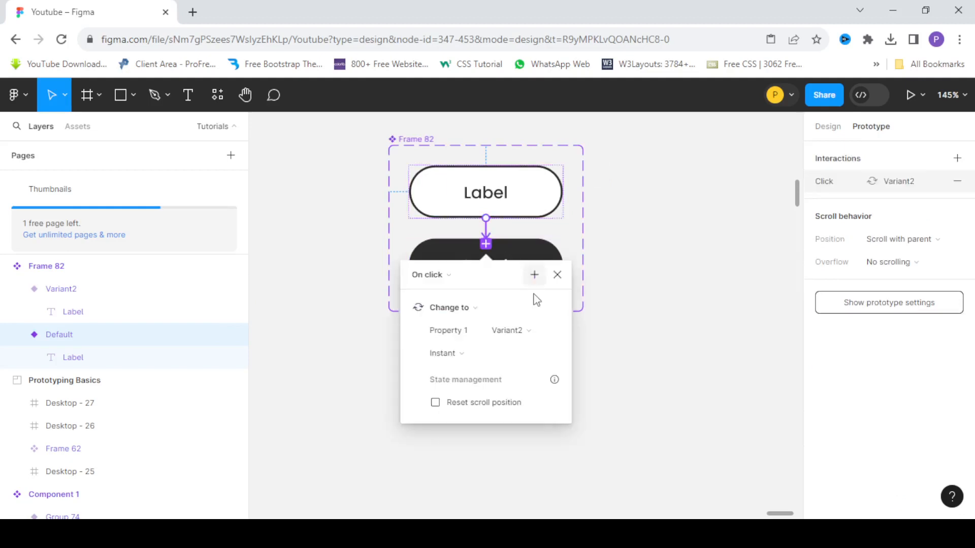
{"action": "left_click", "coordinate": [445, 275]}
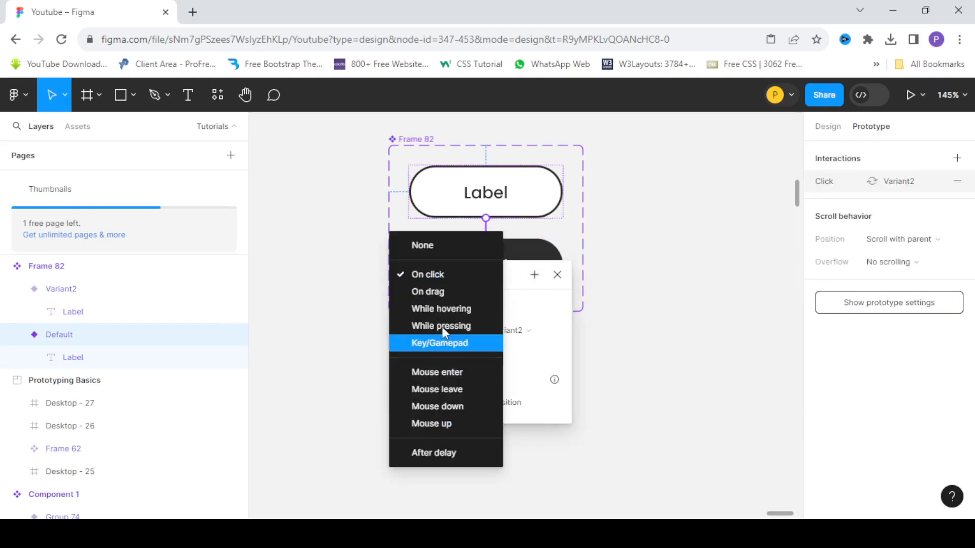
{"action": "left_click", "coordinate": [441, 308]}
{"action": "left_click", "coordinate": [646, 279]}
{"action": "left_click", "coordinate": [532, 267]}
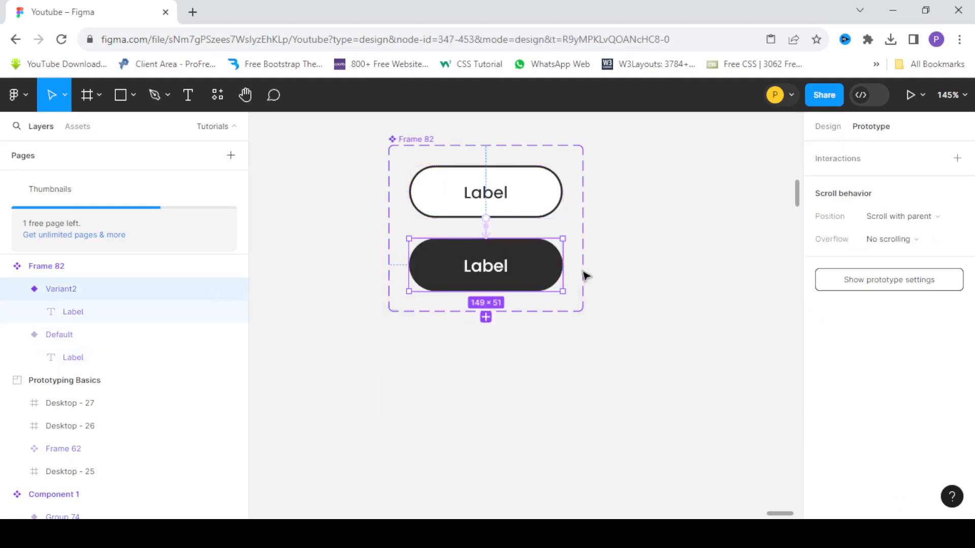
{"action": "left_click_drag", "start_coordinate": [563, 265], "coordinate": [711, 299]}
{"action": "left_click", "coordinate": [699, 374]}
Add an Android Large frame, 360 × 800, beside the button component.
{"action": "scroll", "coordinate": [387, 215], "scroll_direction": "down", "scroll_amount": 5}
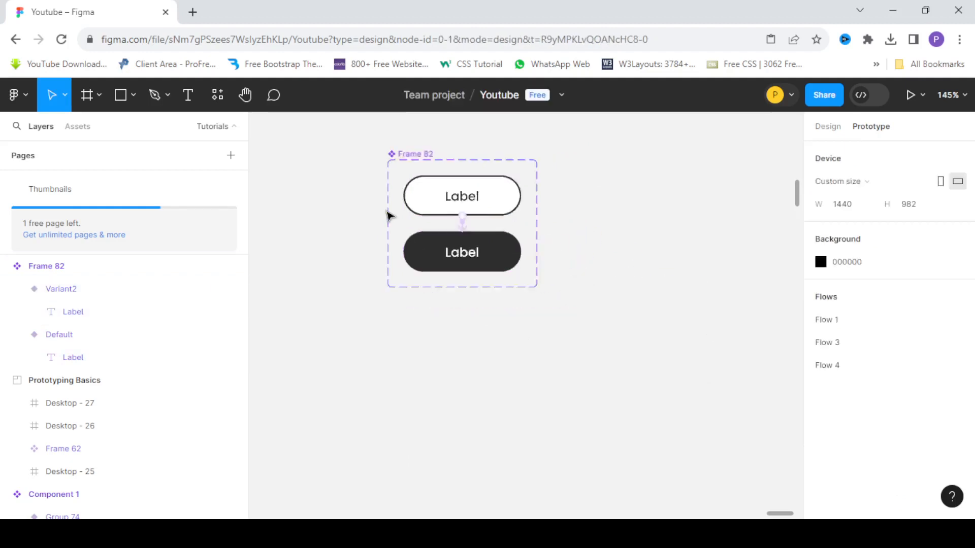
{"action": "left_click", "coordinate": [90, 94]}
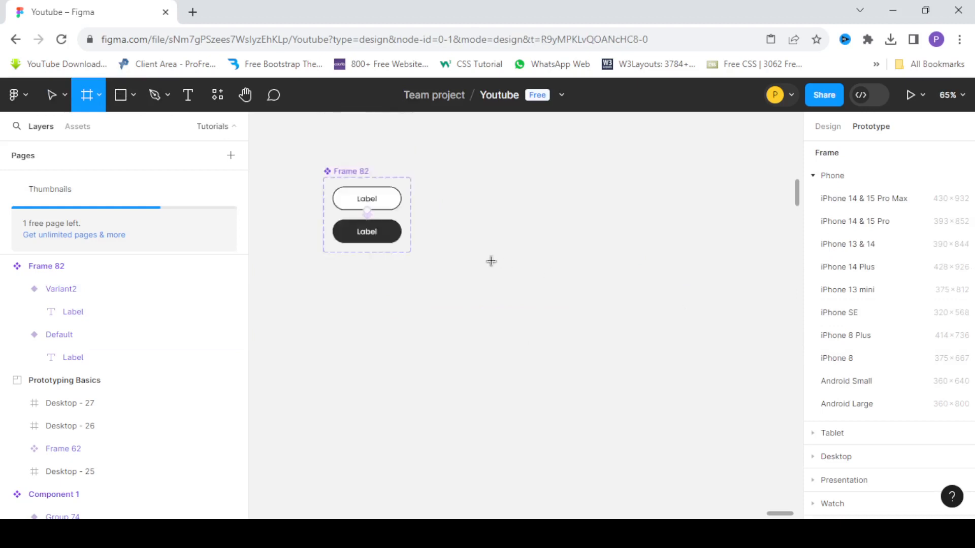
{"action": "scroll", "coordinate": [491, 261], "scroll_direction": "up", "scroll_amount": 2}
{"action": "scroll", "coordinate": [856, 392], "scroll_direction": "down", "scroll_amount": 3}
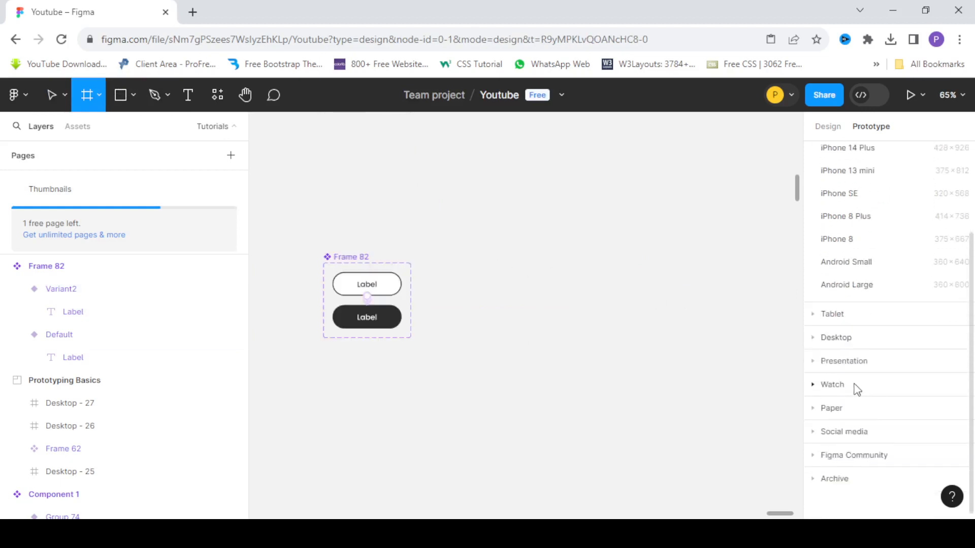
{"action": "left_click", "coordinate": [854, 284]}
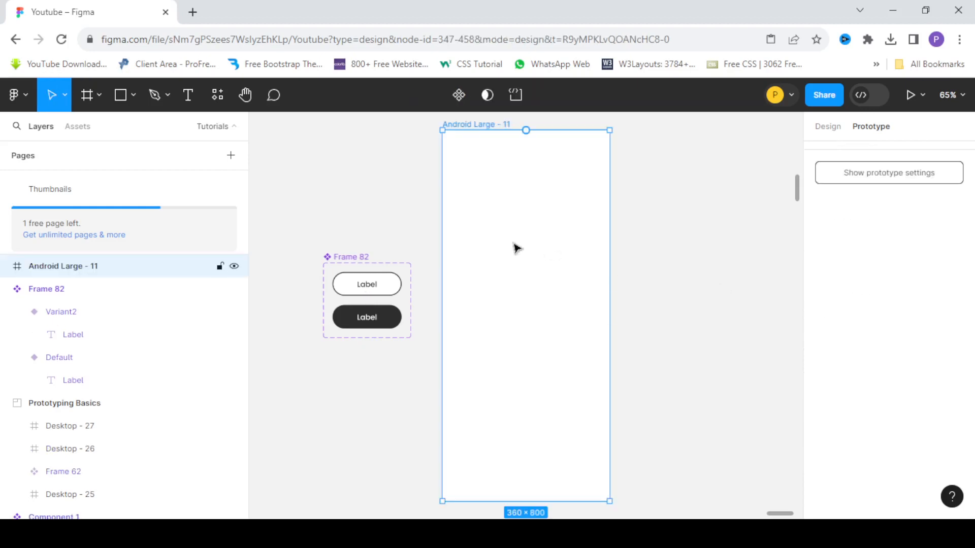
Paste a copy of the default button into the Android Large frame and position it at X 105, Y 248.
{"action": "scroll", "coordinate": [497, 217], "scroll_direction": "down", "scroll_amount": 3}
{"action": "scroll", "coordinate": [485, 228], "scroll_direction": "up", "scroll_amount": 2}
{"action": "scroll", "coordinate": [432, 261], "scroll_direction": "up", "scroll_amount": 2}
{"action": "scroll", "coordinate": [422, 258], "scroll_direction": "down", "scroll_amount": 2}
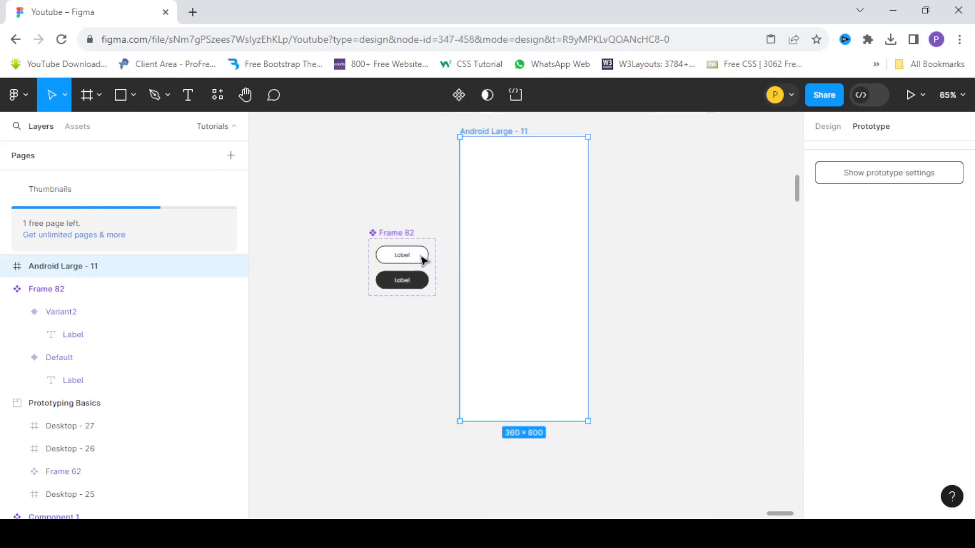
{"action": "left_click", "coordinate": [422, 260]}
{"action": "scroll", "coordinate": [417, 259], "scroll_direction": "up", "scroll_amount": 1}
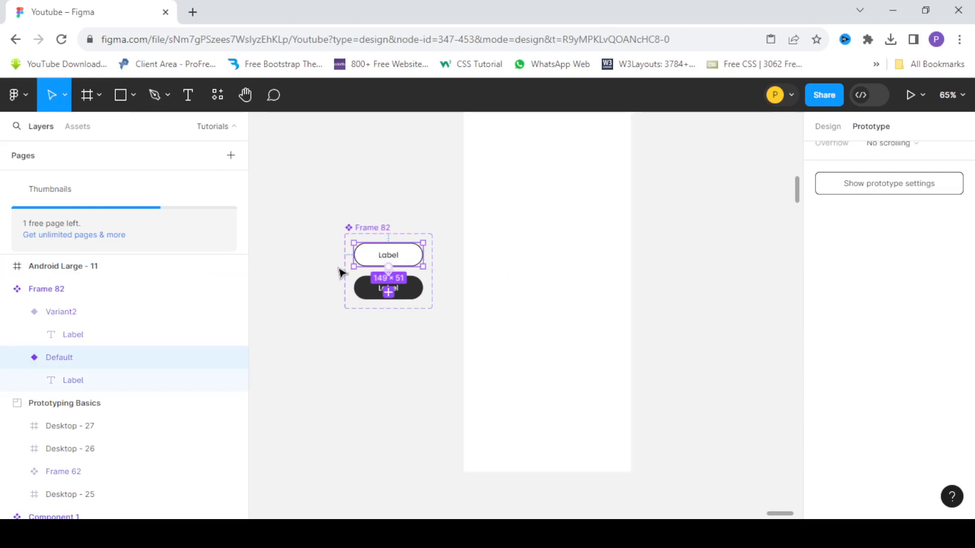
{"action": "left_click", "coordinate": [521, 251]}
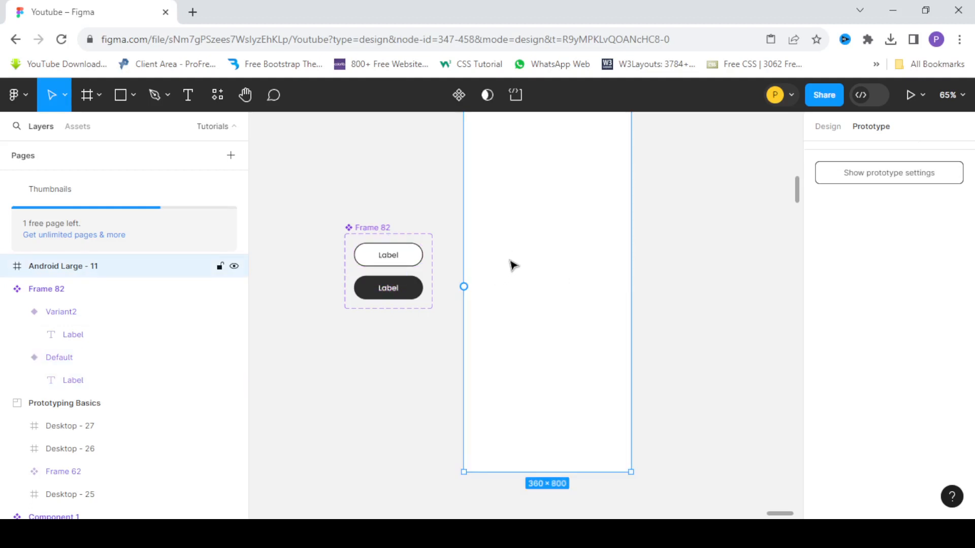
{"action": "key", "text": "ctrl+v"}
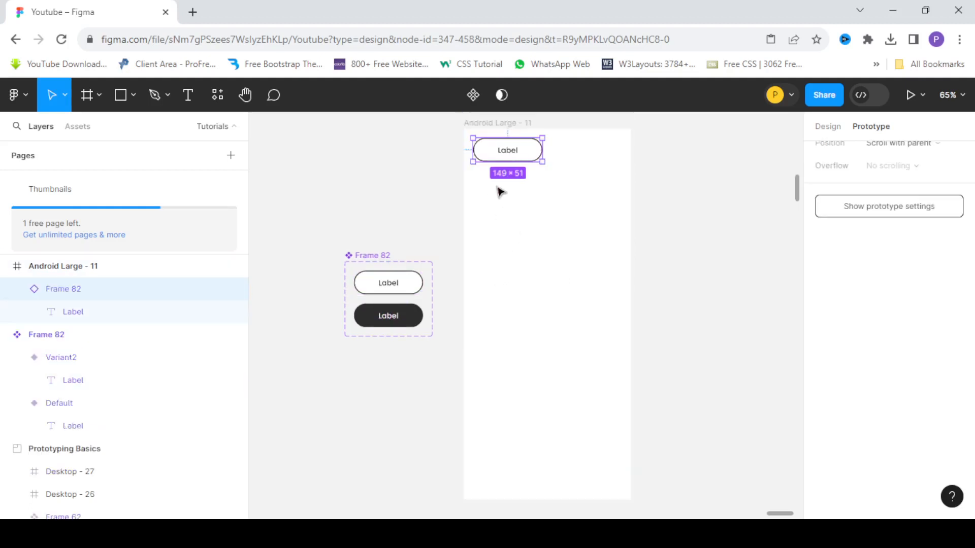
{"action": "left_click", "coordinate": [828, 127]}
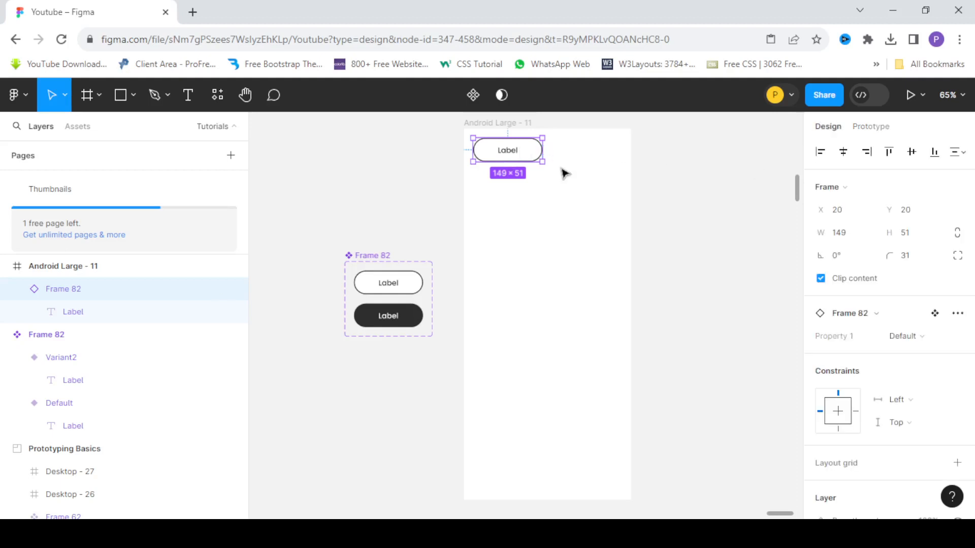
{"action": "left_click_drag", "start_coordinate": [512, 154], "coordinate": [535, 234]}
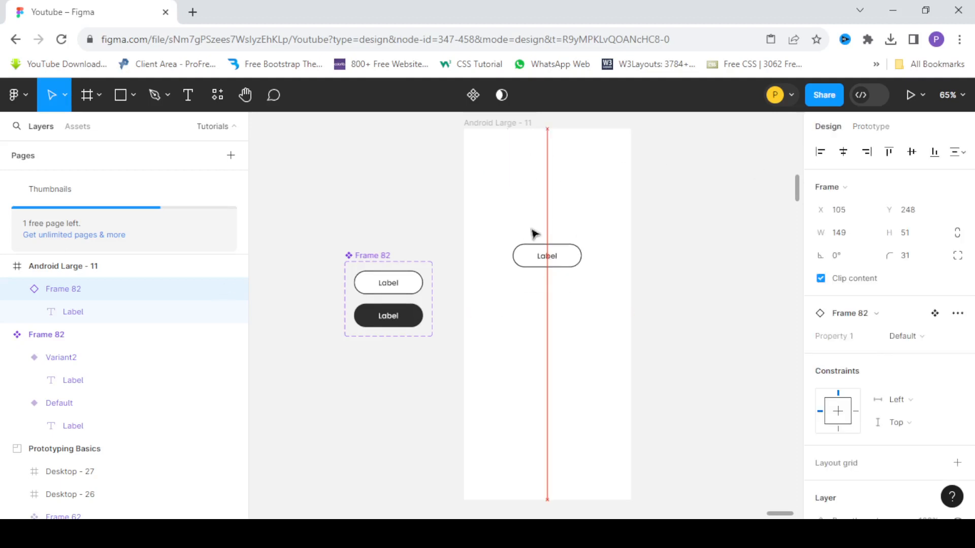
Present the Android Large frame as a prototype, with the flows sidebar hidden and the display scaling enlarged.
{"action": "left_click", "coordinate": [490, 123]}
{"action": "left_click", "coordinate": [880, 129]}
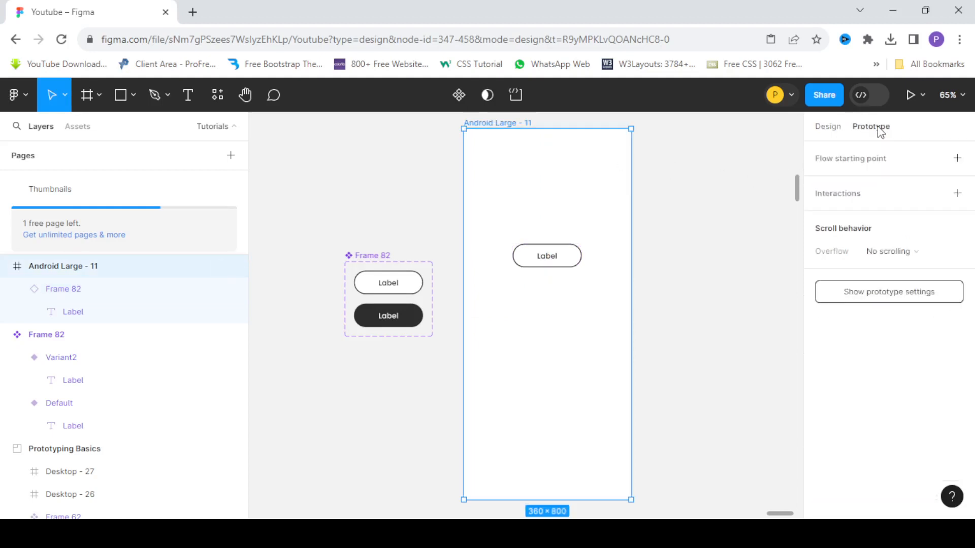
{"action": "left_click", "coordinate": [829, 128]}
{"action": "left_click", "coordinate": [908, 97]}
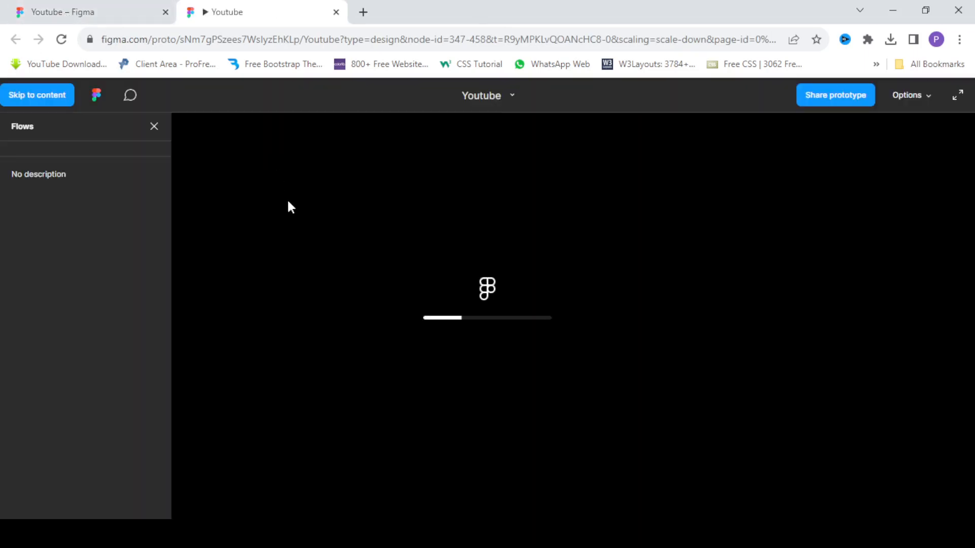
{"action": "left_click", "coordinate": [154, 127]}
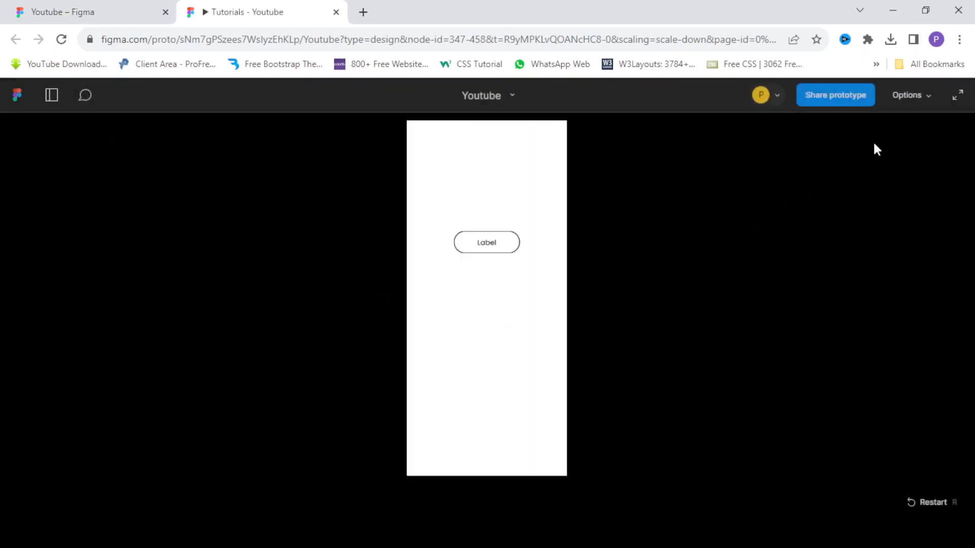
{"action": "left_click", "coordinate": [907, 97]}
{"action": "left_click", "coordinate": [861, 133]}
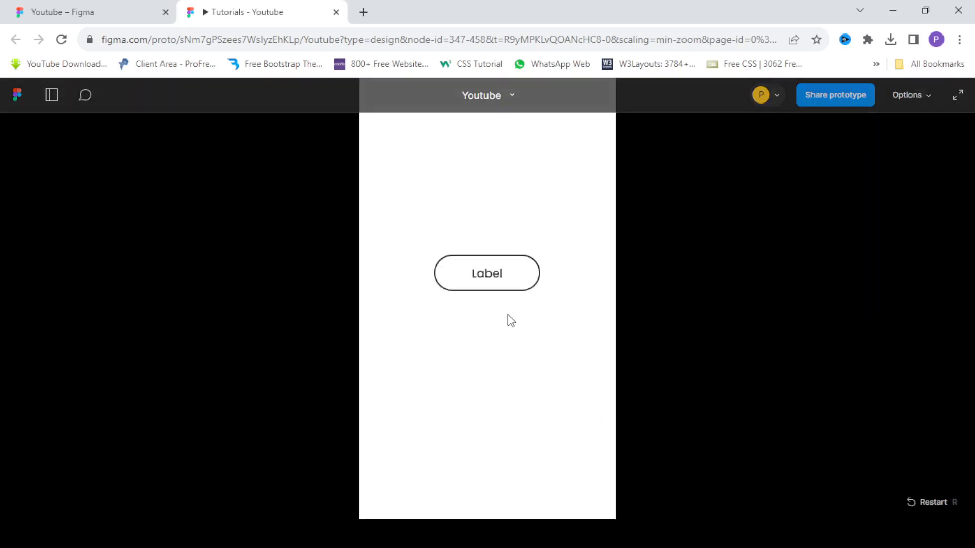
Return to the design file and set the default variant's while-hovering interaction to Smart animate with ease-in-and-out easing.
{"action": "left_click", "coordinate": [147, 12]}
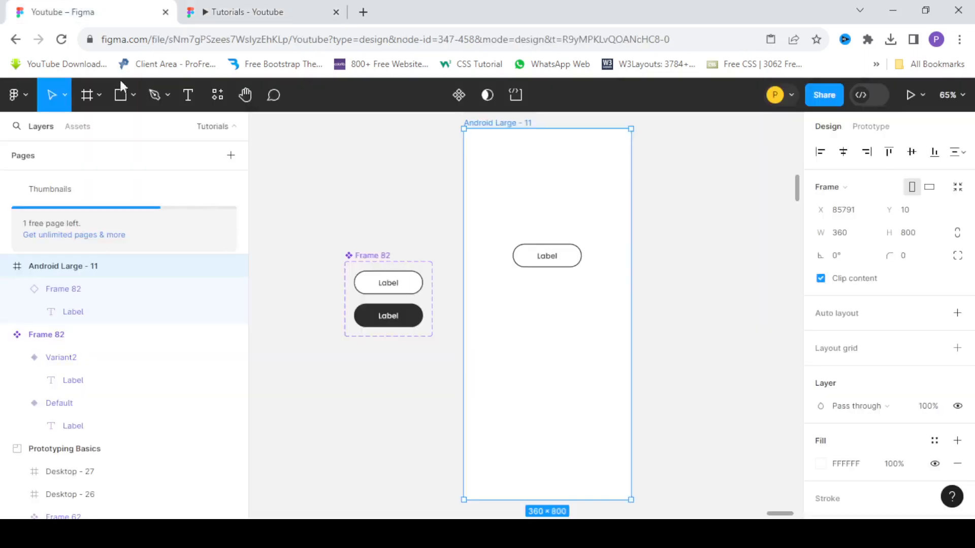
{"action": "scroll", "coordinate": [398, 323], "scroll_direction": "up", "scroll_amount": 5}
{"action": "left_click", "coordinate": [450, 265]}
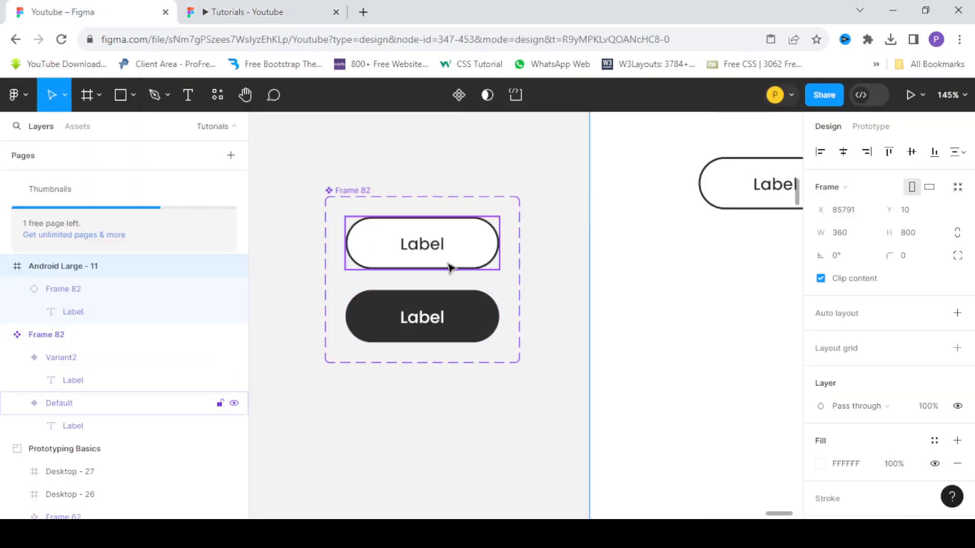
{"action": "left_click", "coordinate": [876, 128]}
{"action": "scroll", "coordinate": [473, 287], "scroll_direction": "up", "scroll_amount": 5}
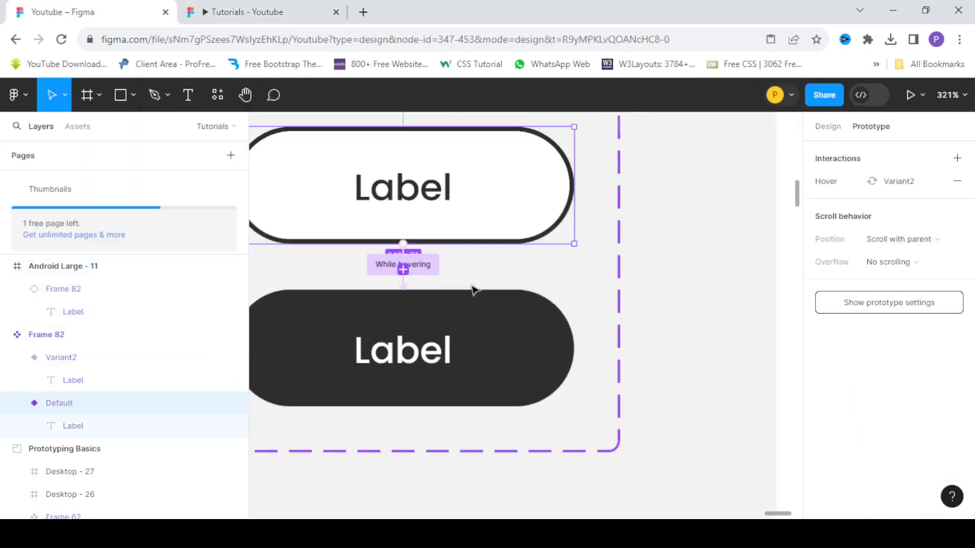
{"action": "scroll", "coordinate": [484, 269], "scroll_direction": "down", "scroll_amount": 3}
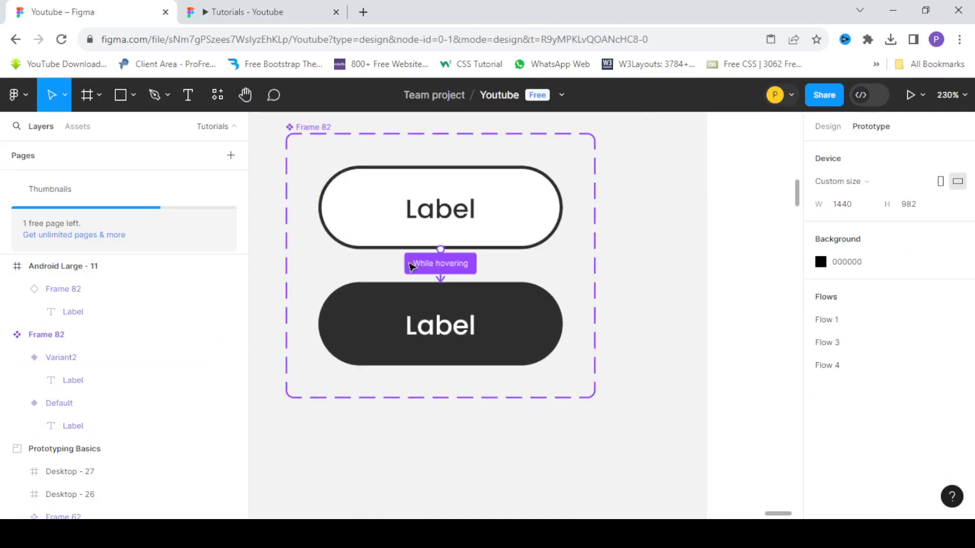
{"action": "left_click", "coordinate": [410, 267]}
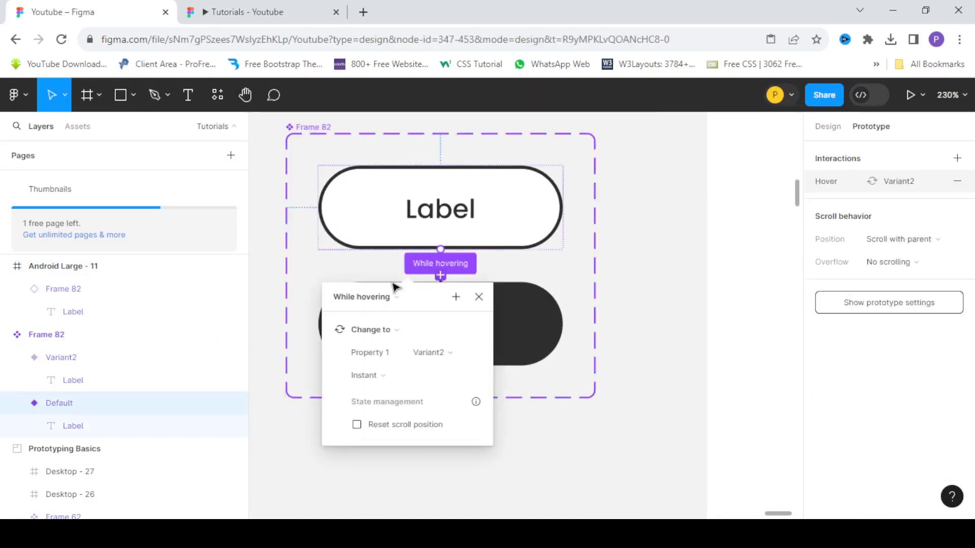
{"action": "scroll", "coordinate": [381, 283], "scroll_direction": "down", "scroll_amount": 3}
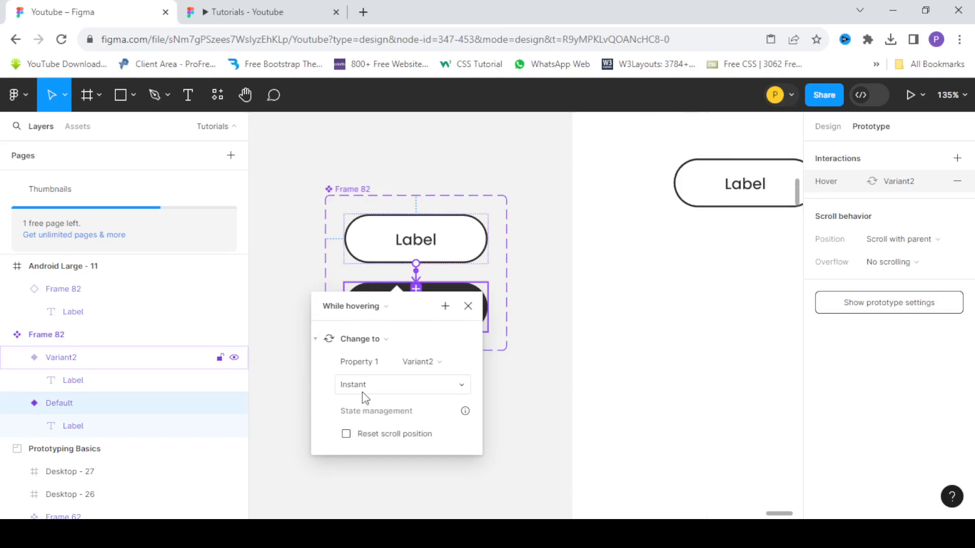
{"action": "left_click", "coordinate": [378, 384]}
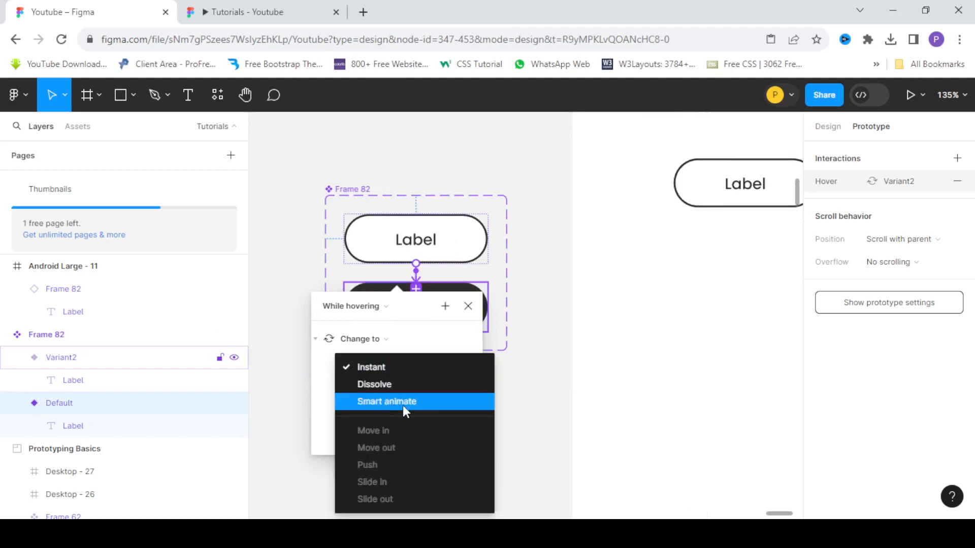
{"action": "left_click", "coordinate": [403, 405]}
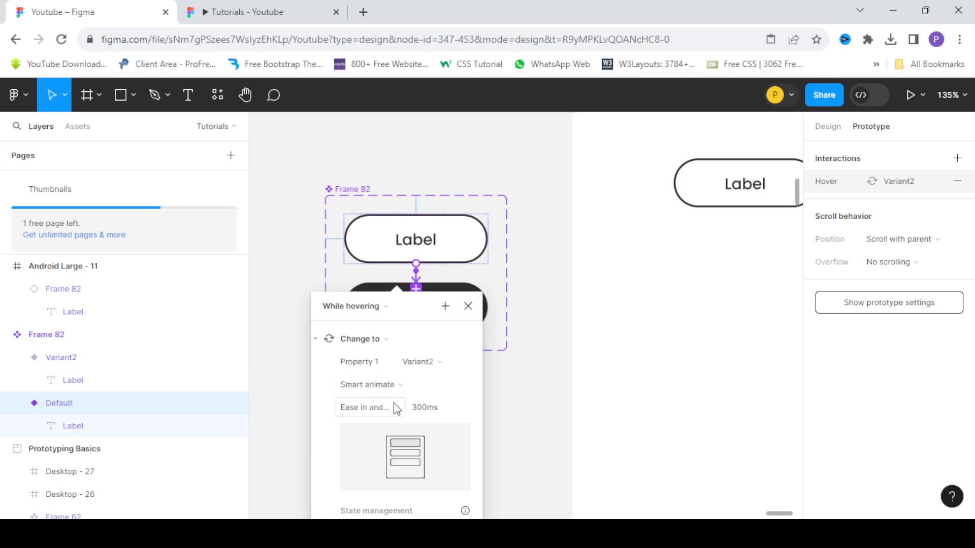
{"action": "left_click", "coordinate": [394, 404]}
{"action": "left_click", "coordinate": [387, 331]}
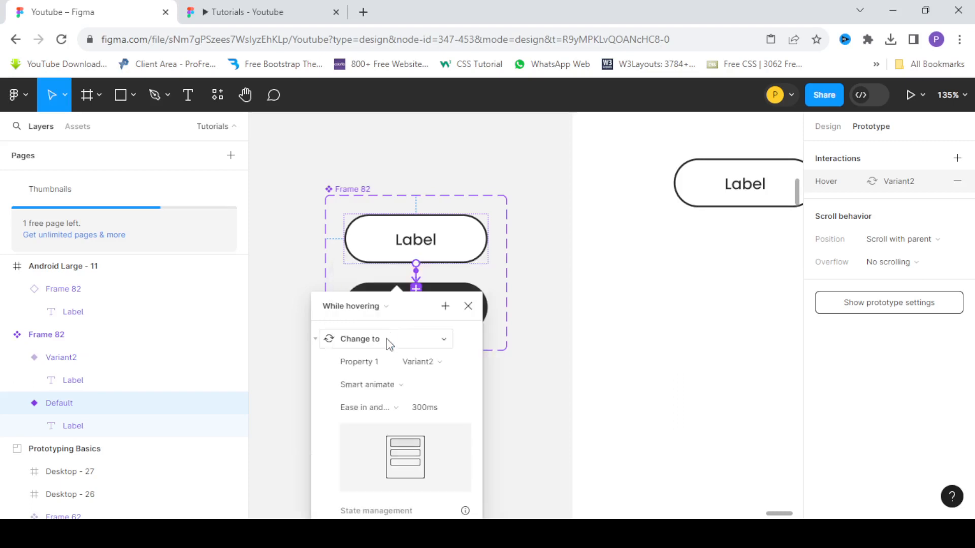
{"action": "left_click", "coordinate": [468, 307]}
Check the button's animated hover effect in the prototype preview, and return to the design file with nothing selected.
{"action": "left_click", "coordinate": [244, 7]}
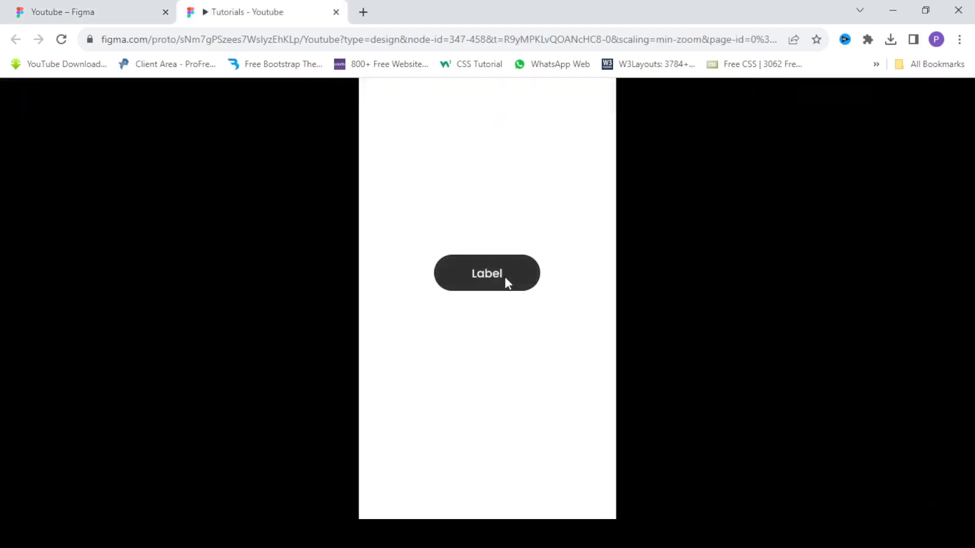
{"action": "left_click", "coordinate": [125, 15]}
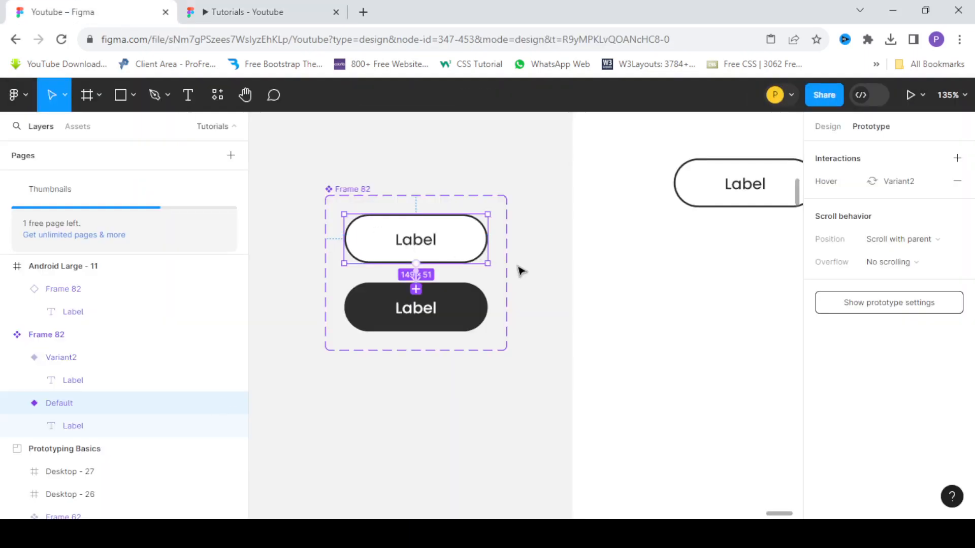
{"action": "left_click", "coordinate": [480, 174]}
Move the button component set farther away from the Android Large frame.
{"action": "scroll", "coordinate": [349, 213], "scroll_direction": "down", "scroll_amount": 5}
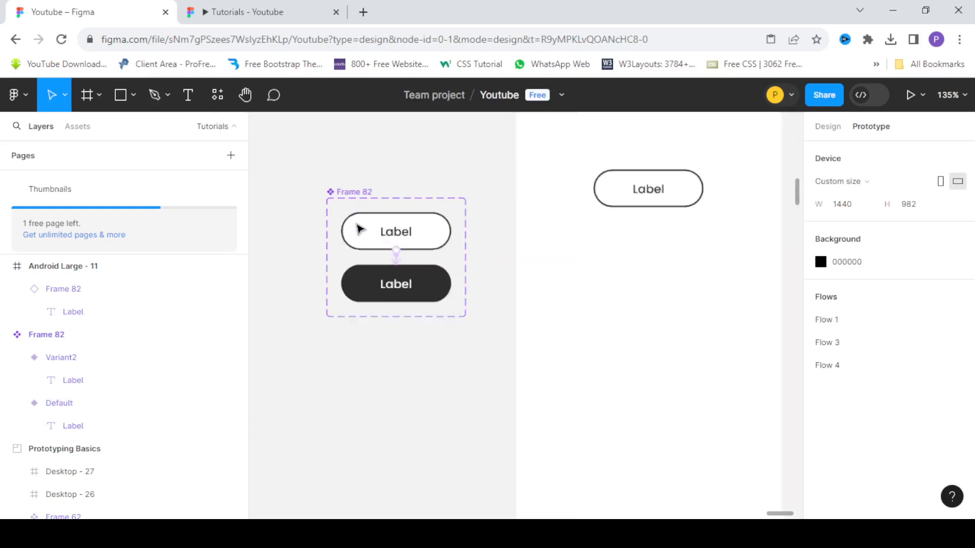
{"action": "left_click", "coordinate": [350, 210]}
{"action": "left_click_drag", "start_coordinate": [350, 209], "coordinate": [287, 183]}
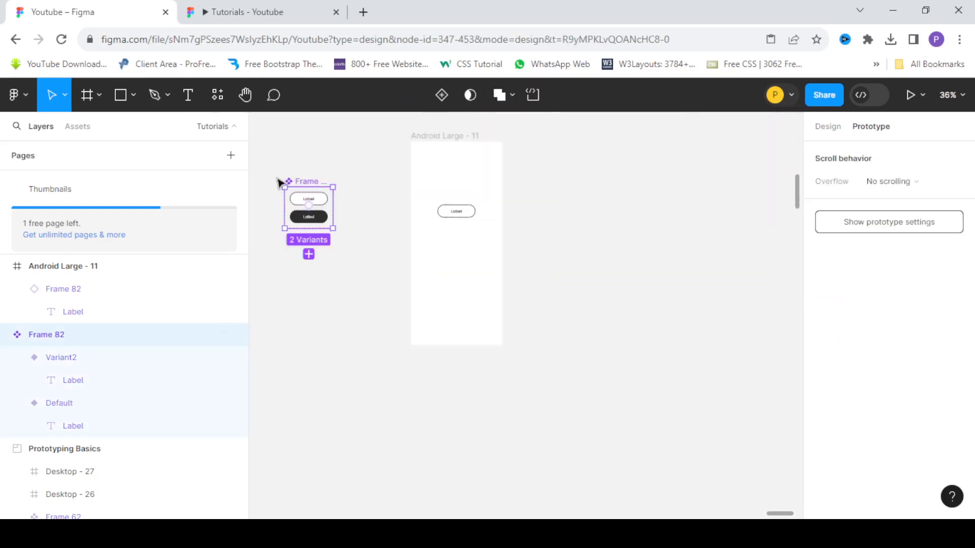
Place a second instance of the Frame 82 button from the local Tutorials components below the existing button in the Android Large frame.
{"action": "scroll", "coordinate": [467, 213], "scroll_direction": "up", "scroll_amount": 3}
{"action": "left_click", "coordinate": [463, 218]}
{"action": "scroll", "coordinate": [457, 213], "scroll_direction": "down", "scroll_amount": 4}
{"action": "scroll", "coordinate": [457, 211], "scroll_direction": "up", "scroll_amount": 2}
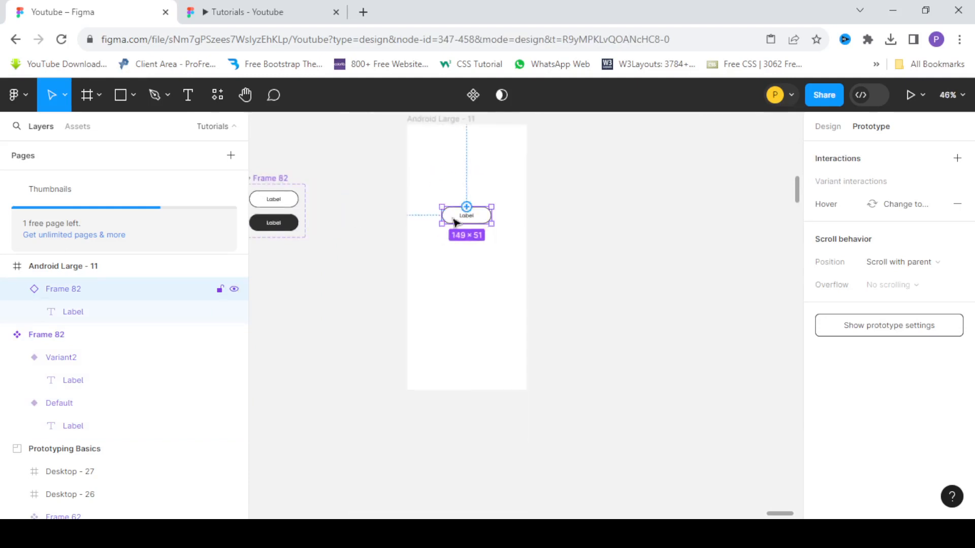
{"action": "scroll", "coordinate": [454, 205], "scroll_direction": "up", "scroll_amount": 2}
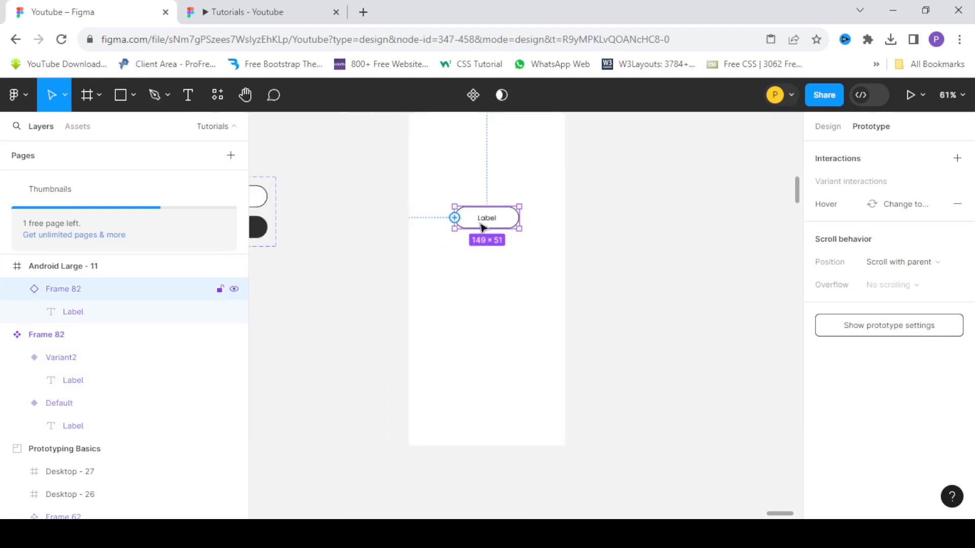
{"action": "left_click", "coordinate": [78, 126]}
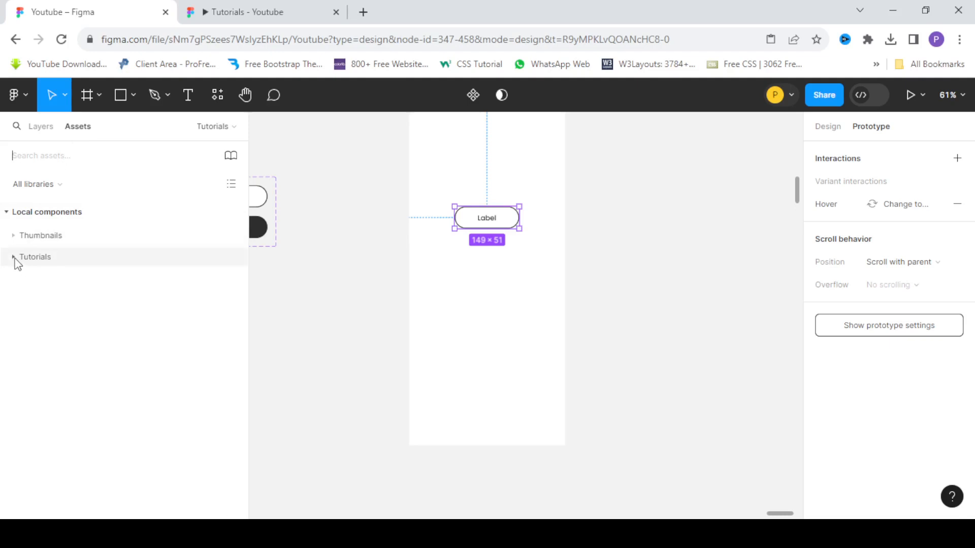
{"action": "left_click", "coordinate": [14, 257]}
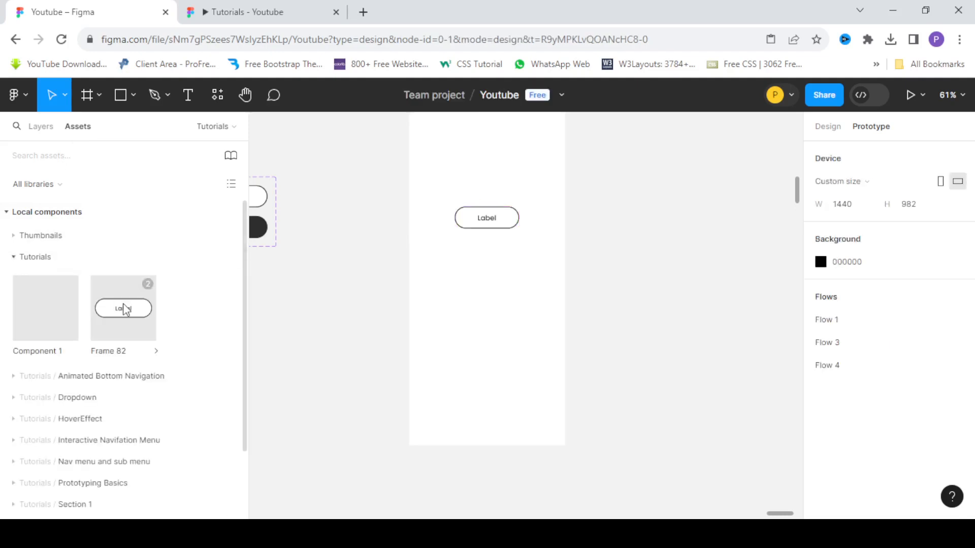
{"action": "scroll", "coordinate": [114, 305], "scroll_direction": "down", "scroll_amount": 2}
{"action": "scroll", "coordinate": [113, 299], "scroll_direction": "up", "scroll_amount": 2}
{"action": "left_click_drag", "start_coordinate": [118, 319], "coordinate": [493, 280]}
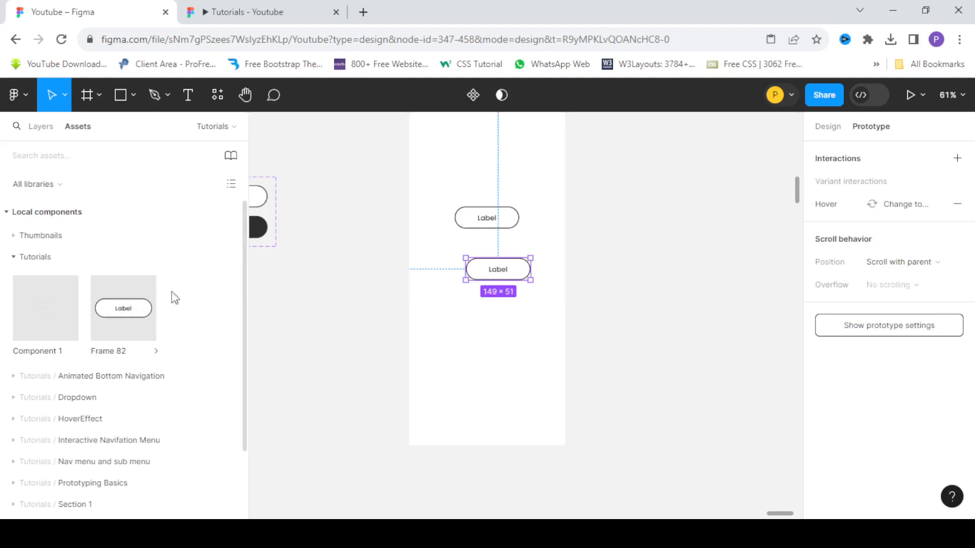
{"action": "left_click", "coordinate": [350, 306]}
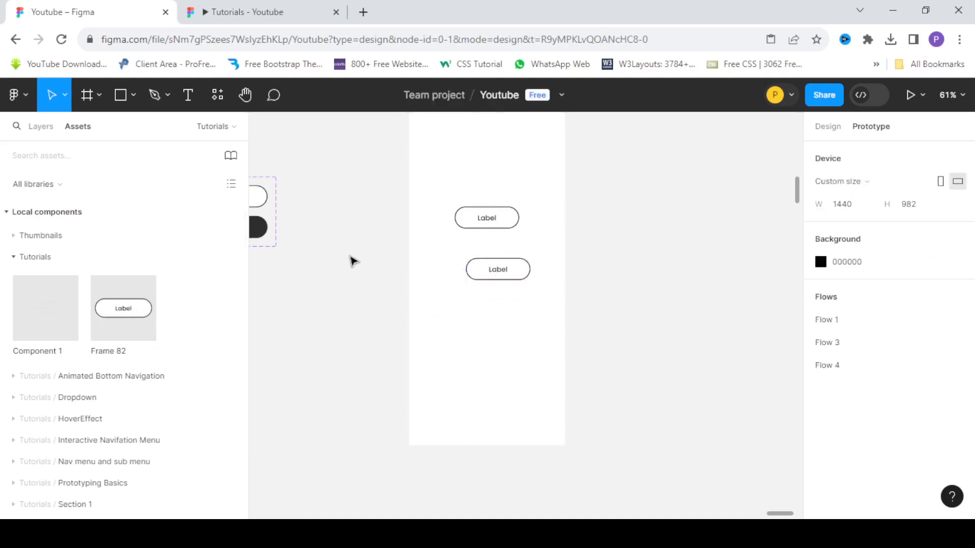
Try inserting a third Frame 82 instance below the second button using Resources, and delete it.
{"action": "left_click", "coordinate": [217, 96]}
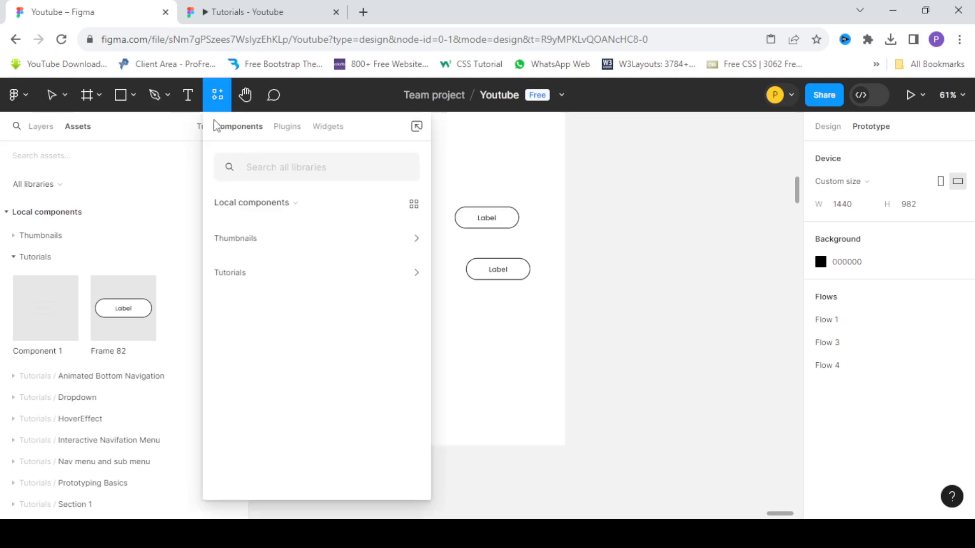
{"action": "left_click", "coordinate": [259, 275]}
{"action": "scroll", "coordinate": [285, 344], "scroll_direction": "down", "scroll_amount": 2}
{"action": "scroll", "coordinate": [287, 349], "scroll_direction": "up", "scroll_amount": 2}
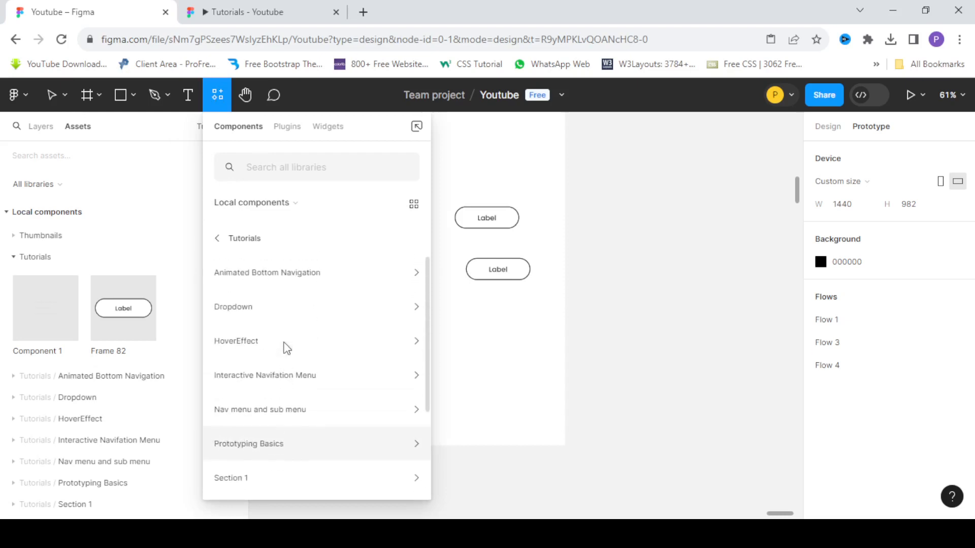
{"action": "scroll", "coordinate": [288, 349], "scroll_direction": "down", "scroll_amount": 3}
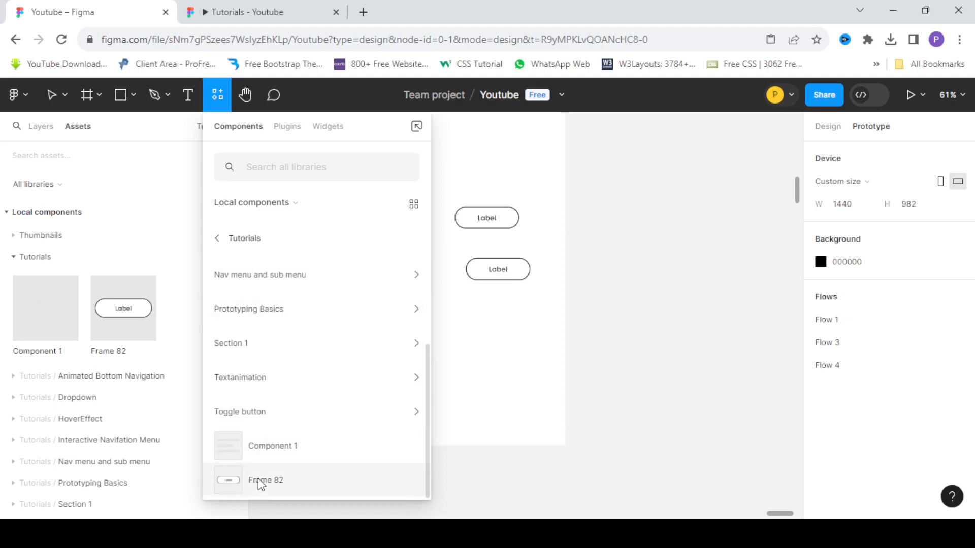
{"action": "left_click_drag", "start_coordinate": [260, 485], "coordinate": [504, 314]}
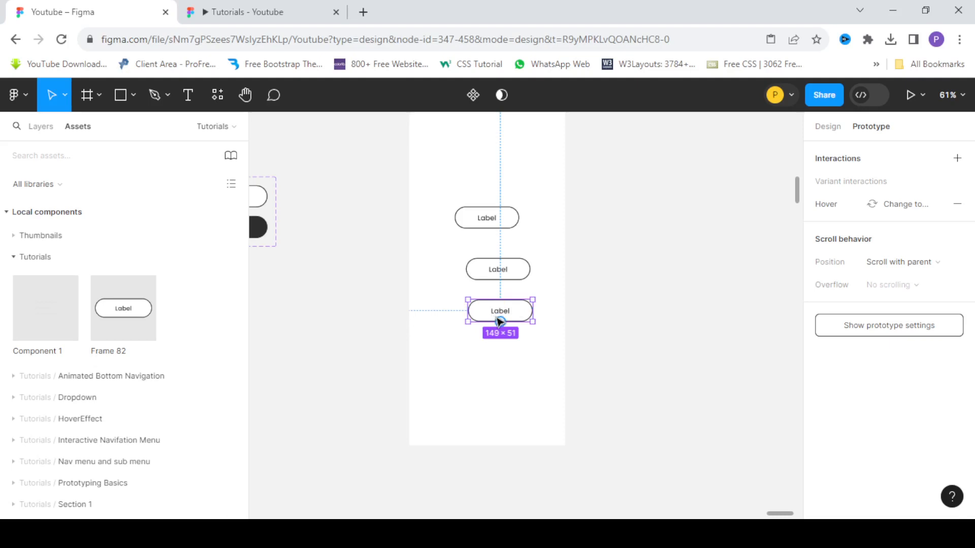
{"action": "key", "text": "Delete"}
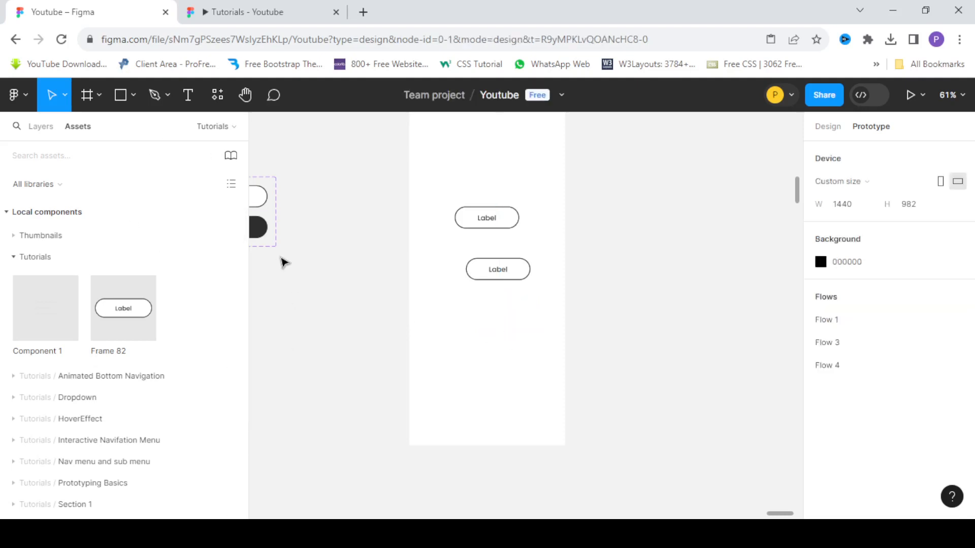
{"action": "scroll", "coordinate": [391, 213], "scroll_direction": "up", "scroll_amount": 2}
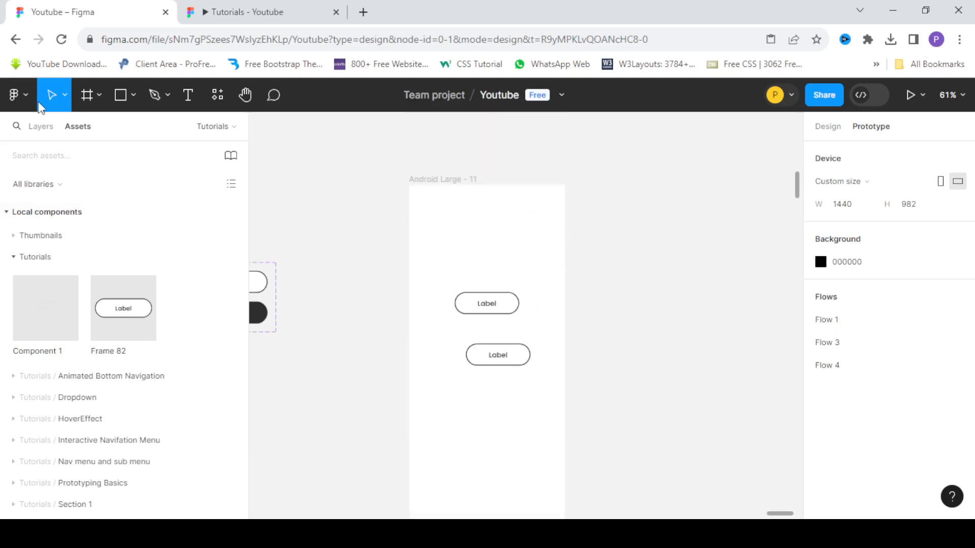
{"action": "left_click", "coordinate": [219, 97]}
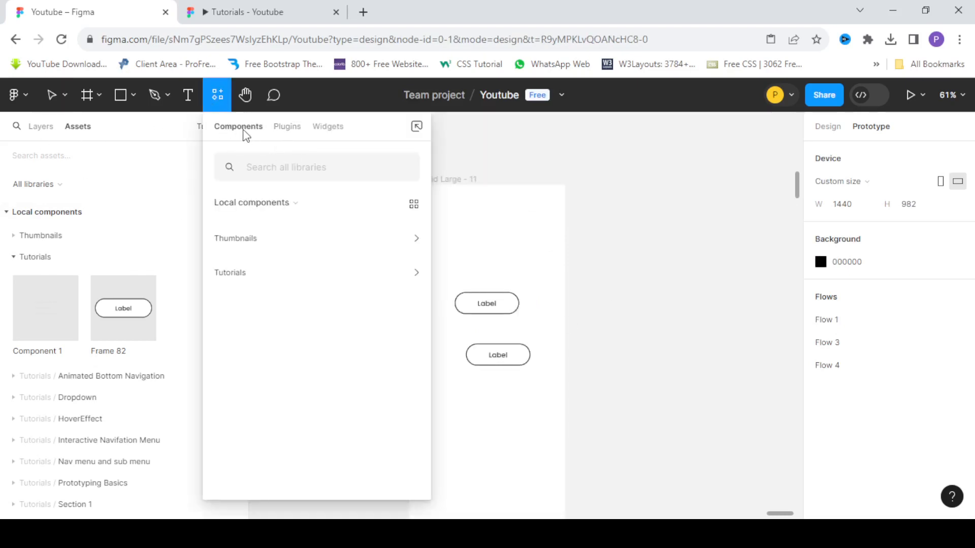
{"action": "left_click", "coordinate": [657, 317]}
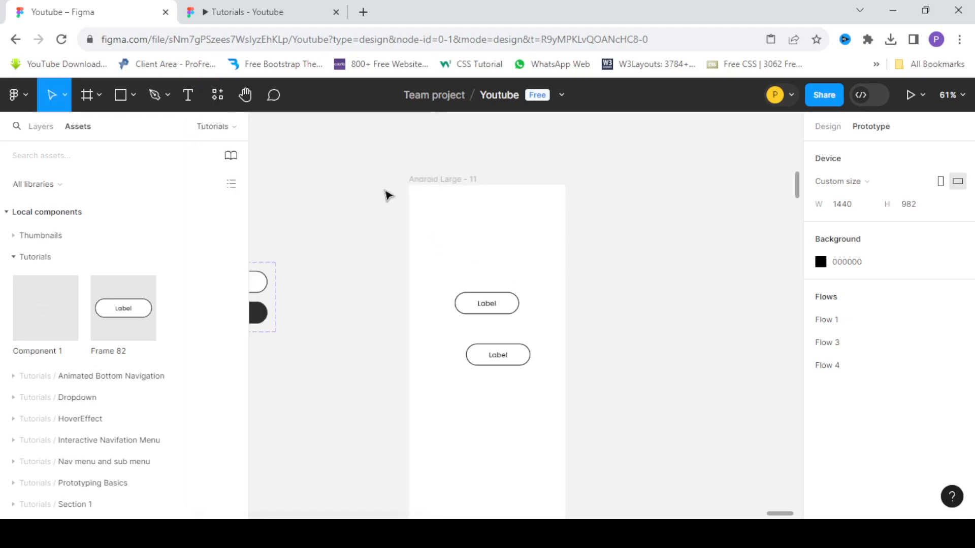